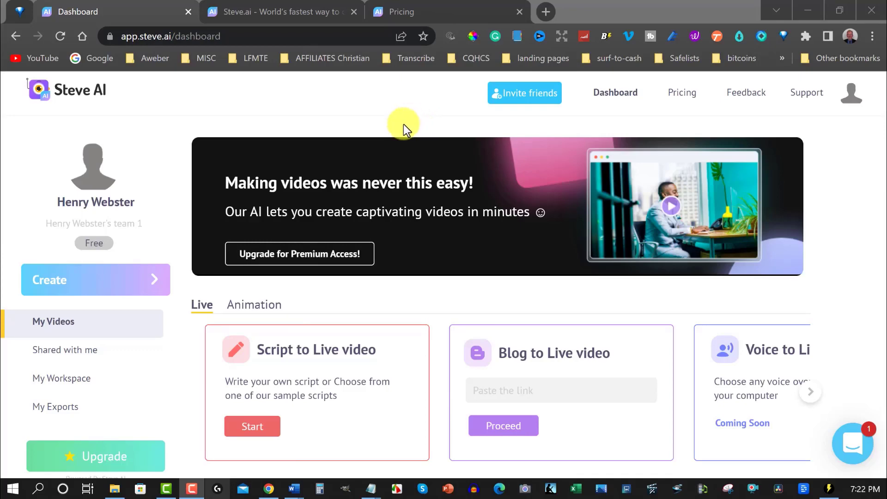
Switch the dashboard to the Animation tab to show the Script, Blog and Voice to Animation options
{"action": "scroll", "coordinate": [403, 124], "scroll_direction": "down", "scroll_amount": 5}
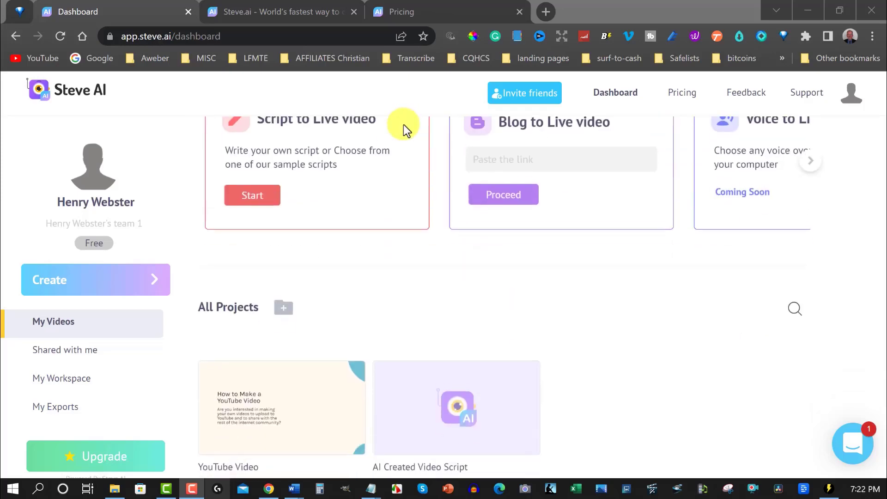
{"action": "scroll", "coordinate": [403, 124], "scroll_direction": "up", "scroll_amount": 5}
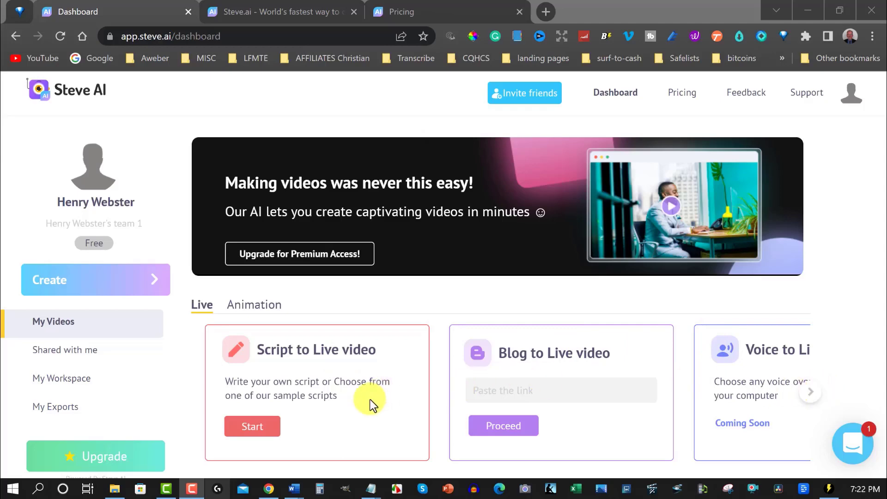
{"action": "left_click", "coordinate": [807, 389]}
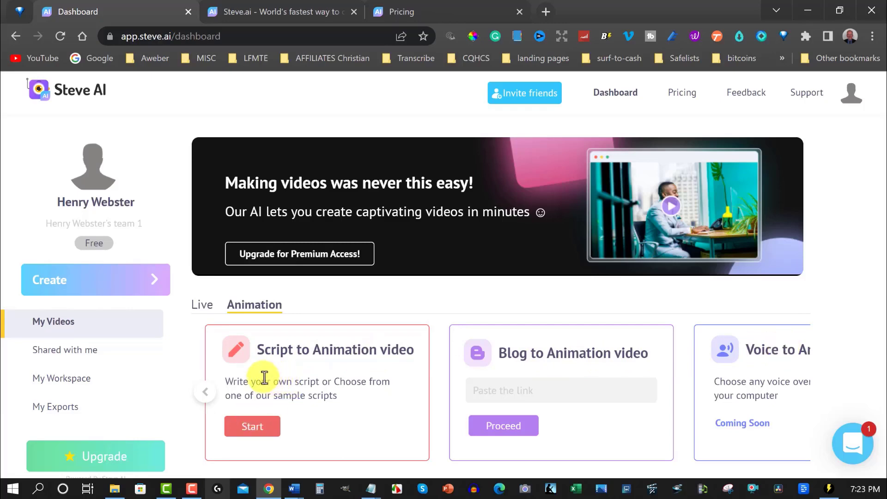
Copy the full How to Make a YouTube Video script from Notepad, then minimize Notepad
{"action": "left_click", "coordinate": [371, 488]}
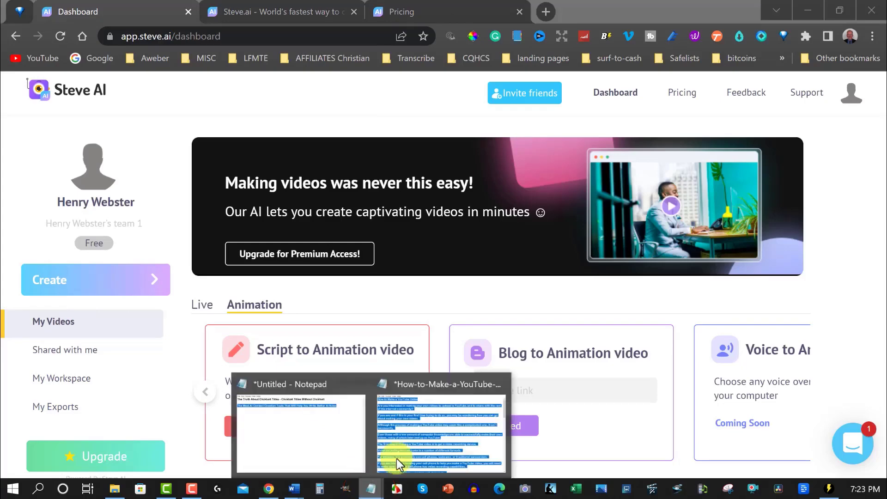
{"action": "left_click", "coordinate": [444, 429]}
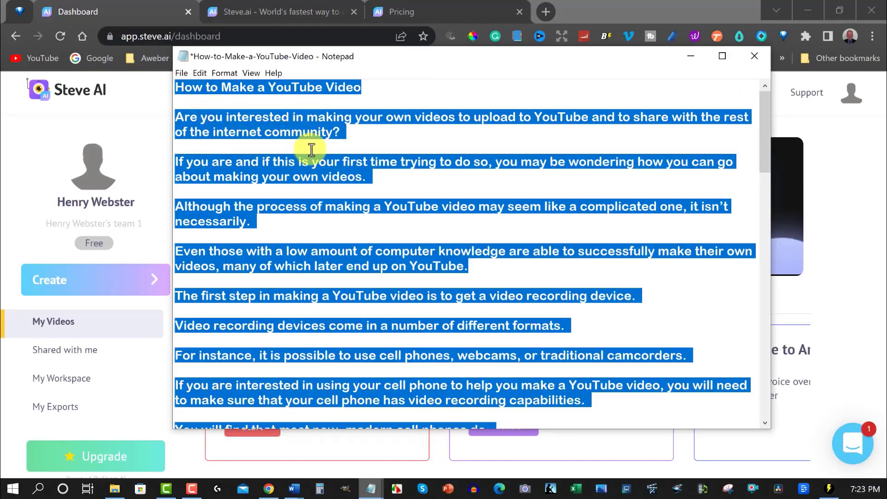
{"action": "scroll", "coordinate": [312, 149], "scroll_direction": "down", "scroll_amount": 10}
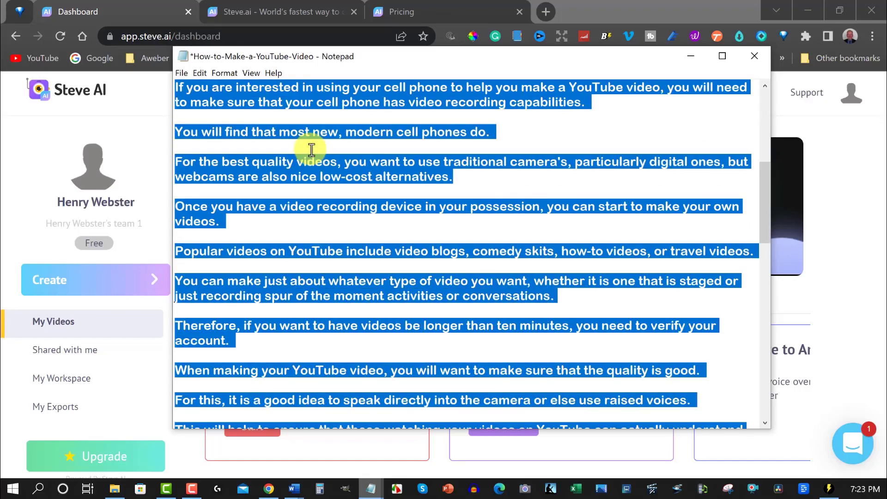
{"action": "scroll", "coordinate": [311, 149], "scroll_direction": "down", "scroll_amount": 13}
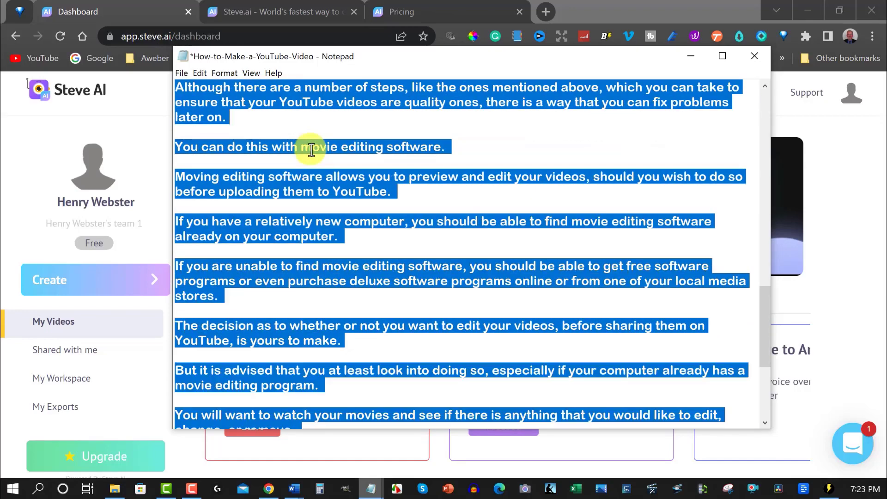
{"action": "scroll", "coordinate": [312, 149], "scroll_direction": "up", "scroll_amount": 20}
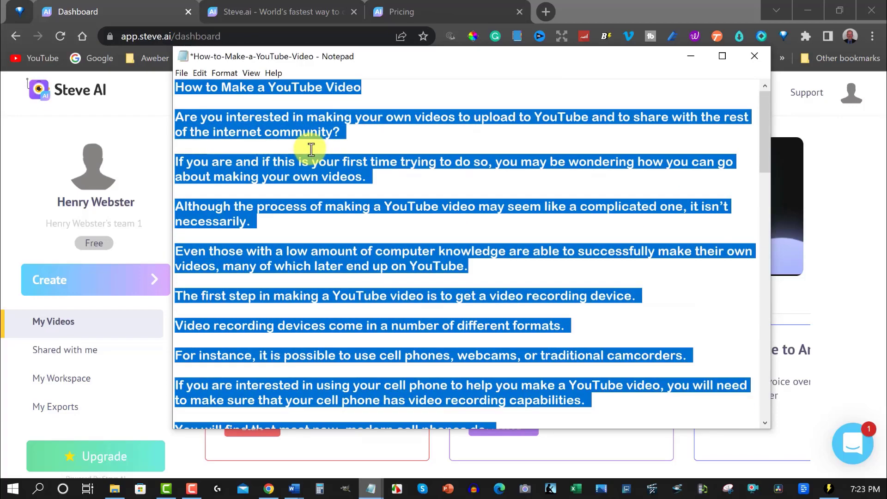
{"action": "right_click", "coordinate": [277, 125]}
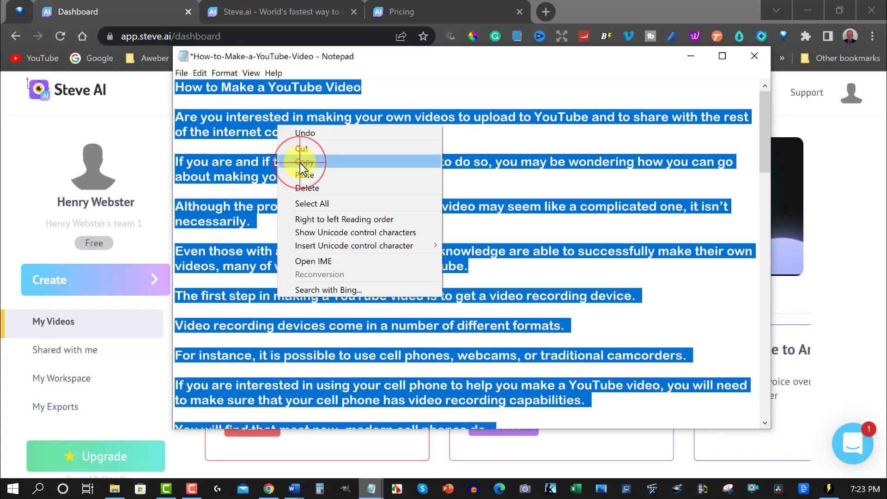
{"action": "left_click", "coordinate": [301, 162]}
{"action": "left_click", "coordinate": [680, 55]}
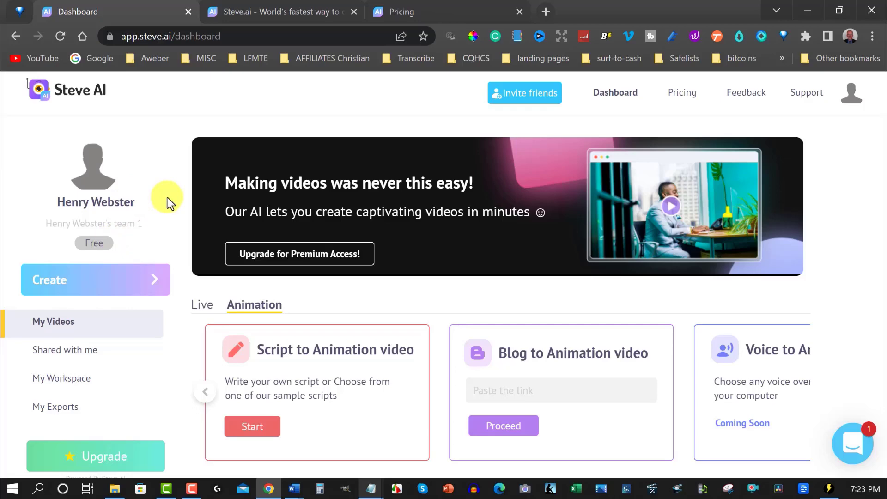
Open the Pricing page and compare monthly against yearly prices, ending on yearly billing
{"action": "left_click", "coordinate": [435, 13]}
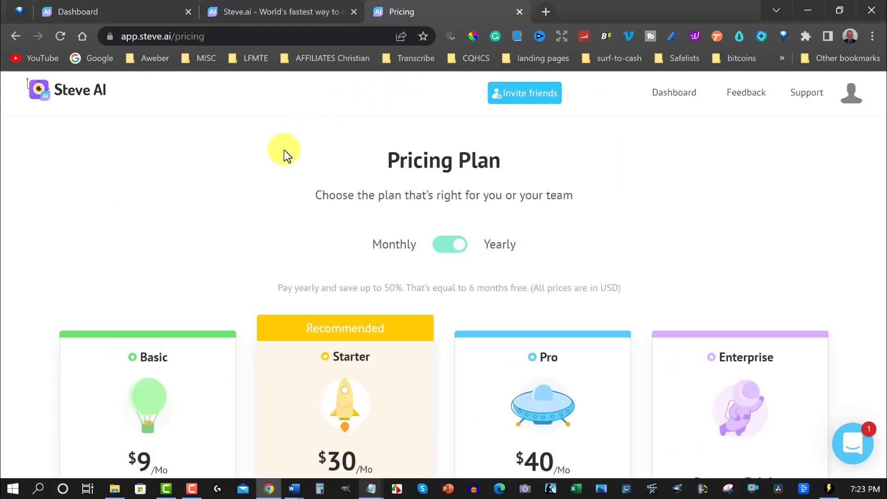
{"action": "scroll", "coordinate": [284, 155], "scroll_direction": "down", "scroll_amount": 8}
{"action": "scroll", "coordinate": [283, 154], "scroll_direction": "up", "scroll_amount": 8}
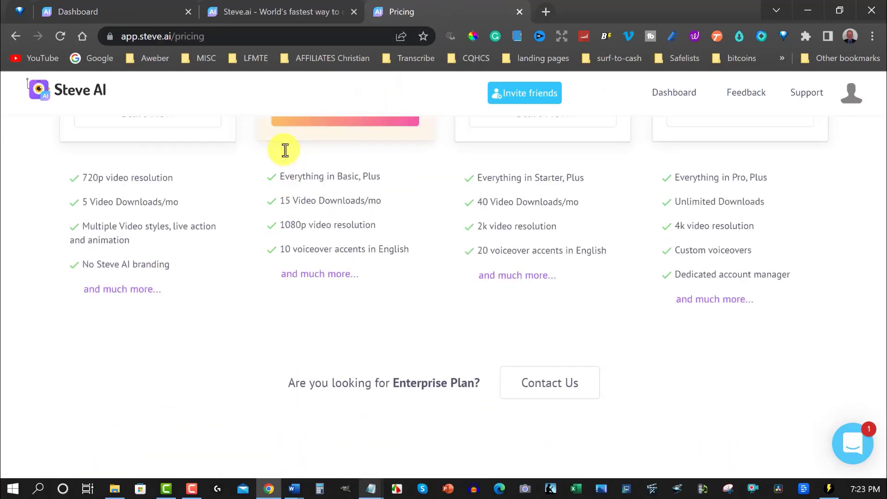
{"action": "scroll", "coordinate": [159, 157], "scroll_direction": "down", "scroll_amount": 2}
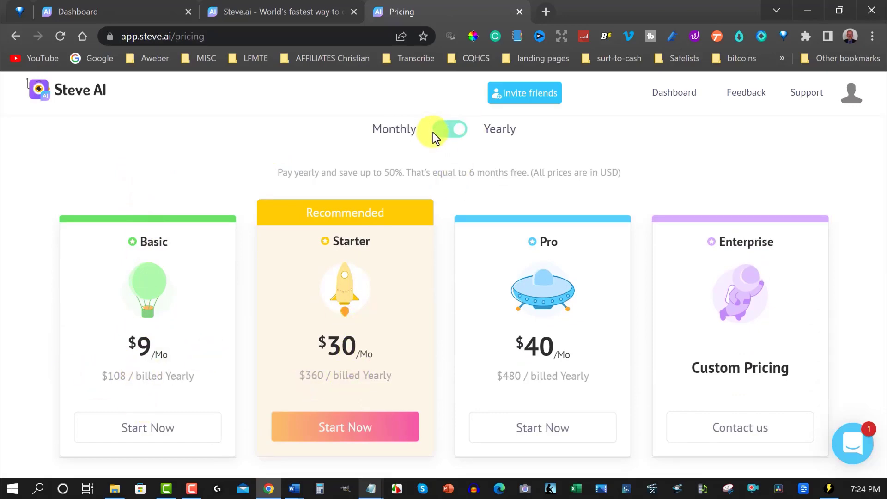
{"action": "left_click", "coordinate": [442, 123]}
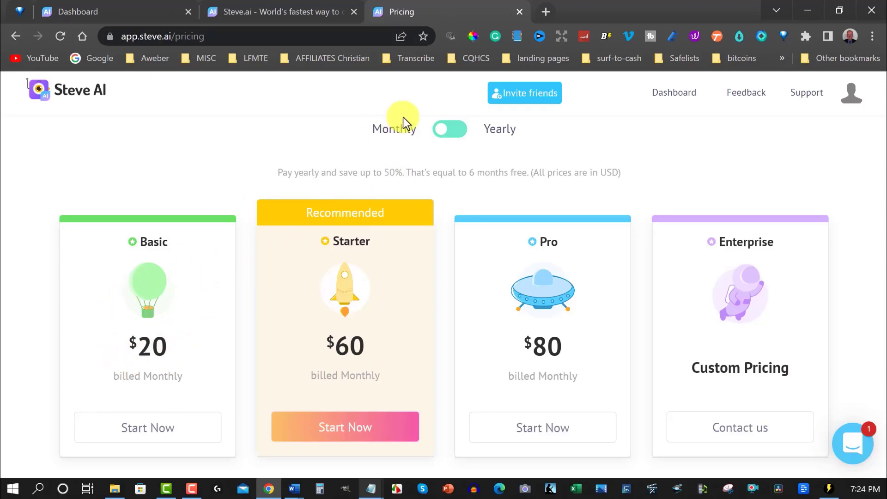
{"action": "left_click", "coordinate": [456, 130]}
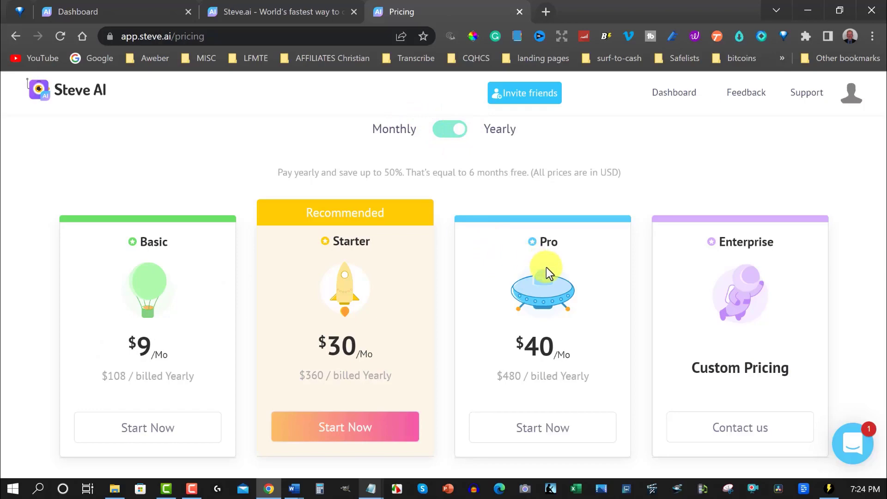
Scroll through the yearly plan comparison, highlighting the Free plan's Steve Outro value 'Yes'
{"action": "scroll", "coordinate": [547, 268], "scroll_direction": "down", "scroll_amount": 2}
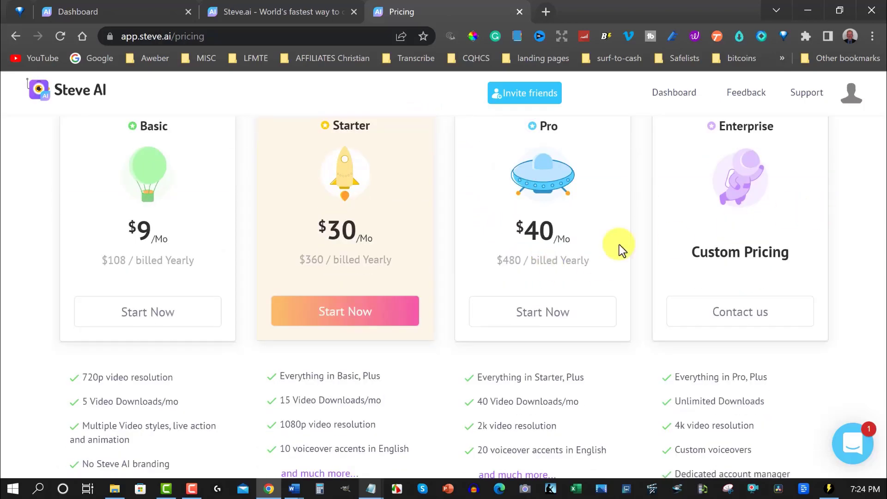
{"action": "scroll", "coordinate": [551, 252], "scroll_direction": "down", "scroll_amount": 5}
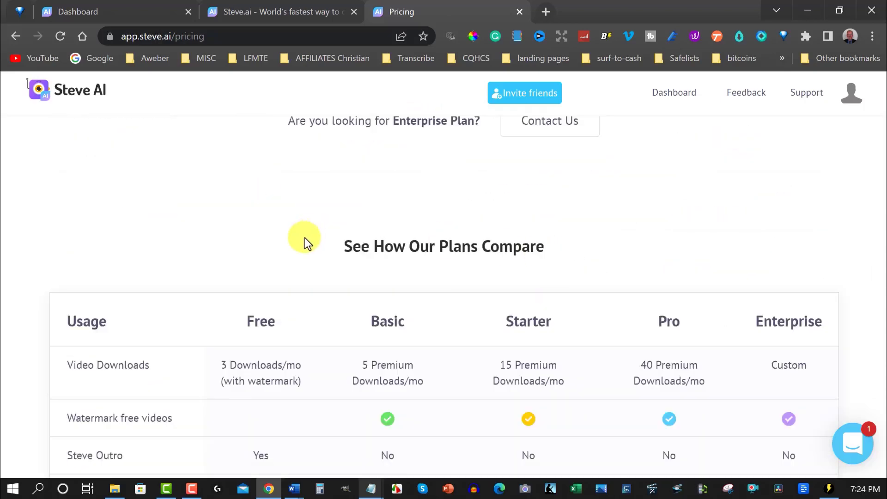
{"action": "scroll", "coordinate": [308, 235], "scroll_direction": "down", "scroll_amount": 2}
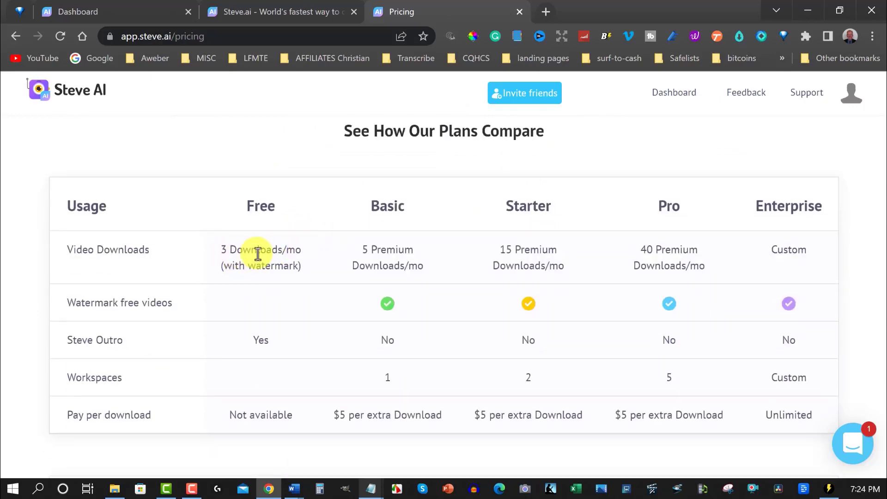
{"action": "scroll", "coordinate": [301, 258], "scroll_direction": "down", "scroll_amount": 2}
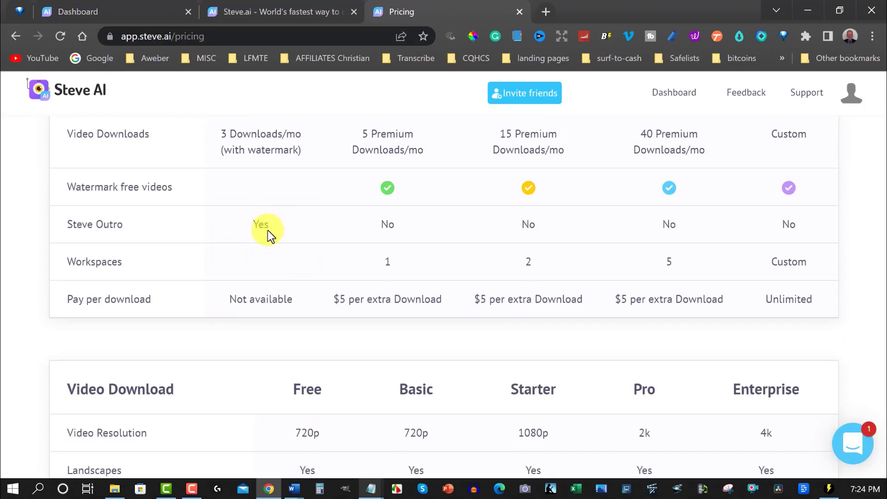
{"action": "left_click_drag", "start_coordinate": [267, 223], "coordinate": [254, 224]}
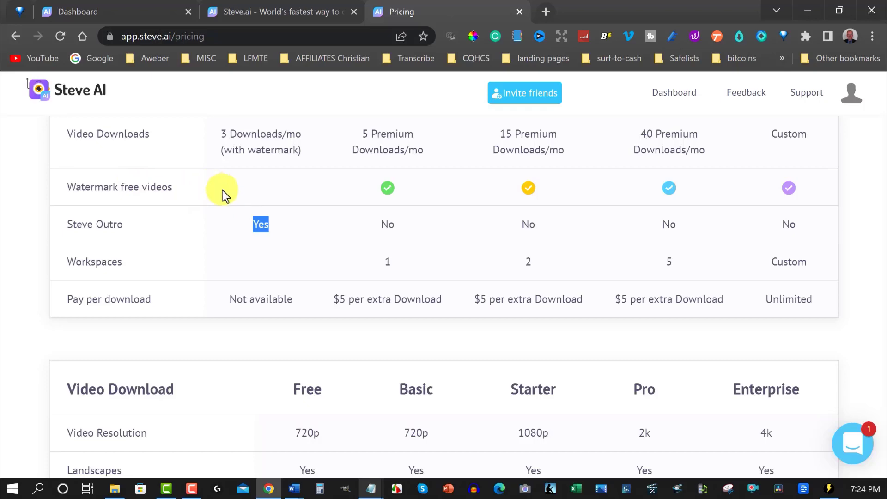
{"action": "scroll", "coordinate": [260, 189], "scroll_direction": "down", "scroll_amount": 3}
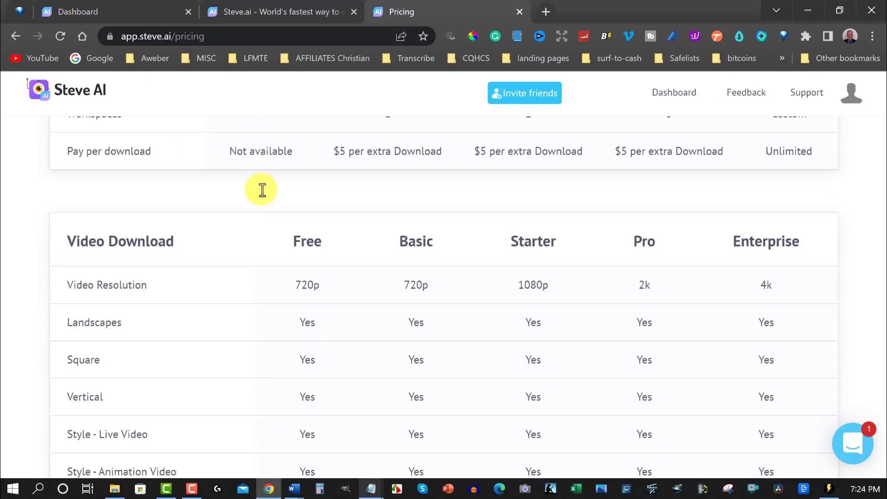
{"action": "scroll", "coordinate": [262, 190], "scroll_direction": "down", "scroll_amount": 2}
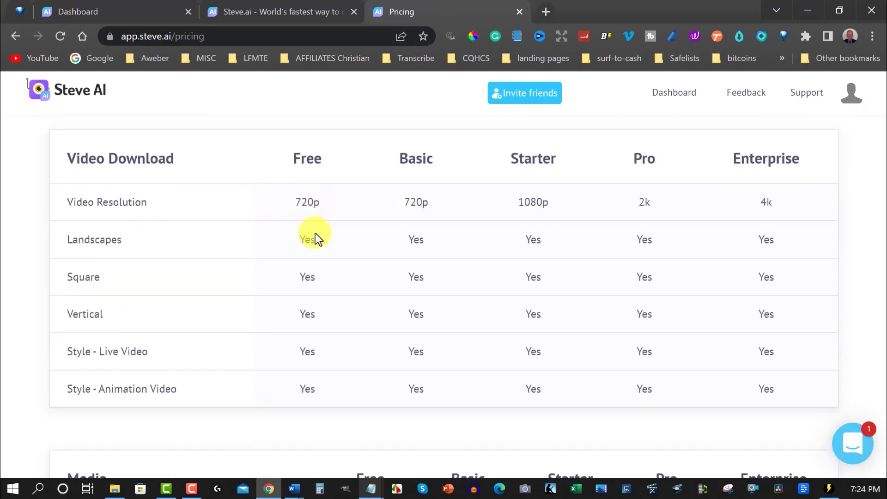
{"action": "scroll", "coordinate": [316, 244], "scroll_direction": "down", "scroll_amount": 5}
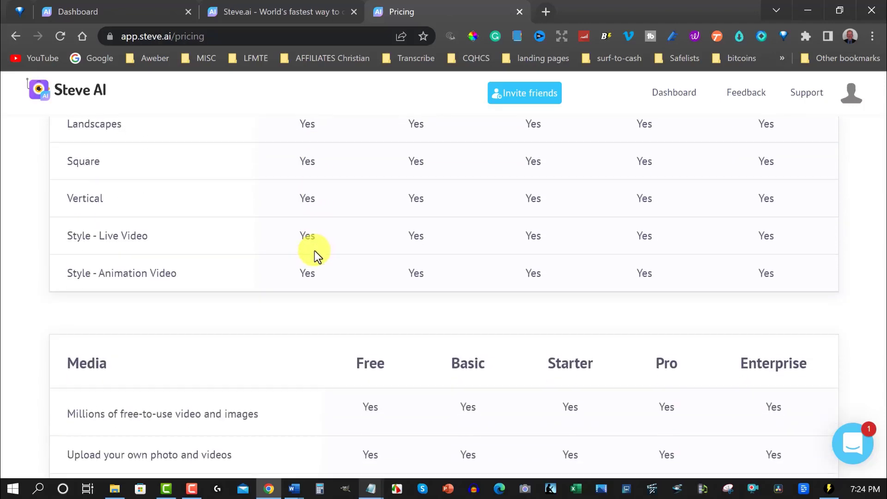
{"action": "scroll", "coordinate": [396, 256], "scroll_direction": "down", "scroll_amount": 10}
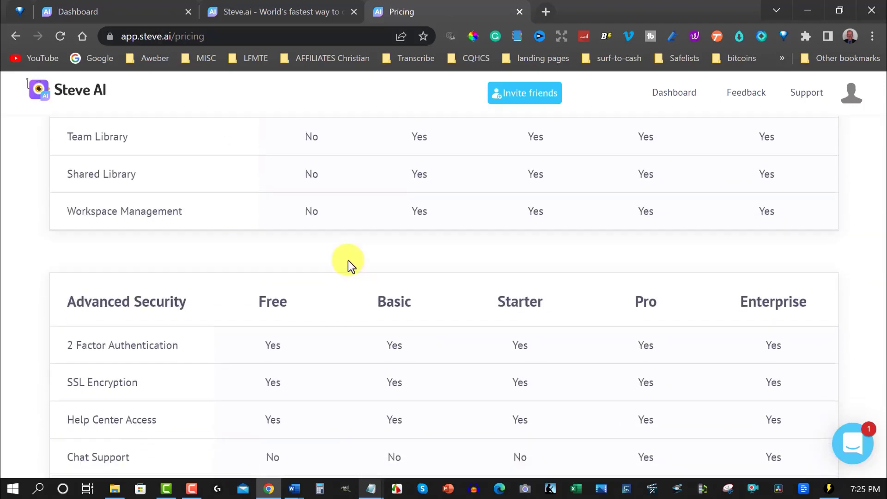
{"action": "scroll", "coordinate": [331, 264], "scroll_direction": "down", "scroll_amount": 7}
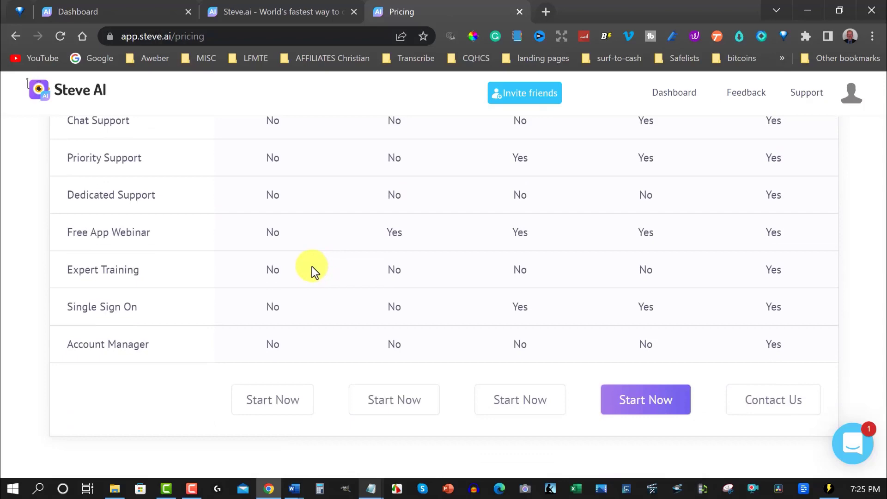
{"action": "scroll", "coordinate": [312, 267], "scroll_direction": "up", "scroll_amount": 20}
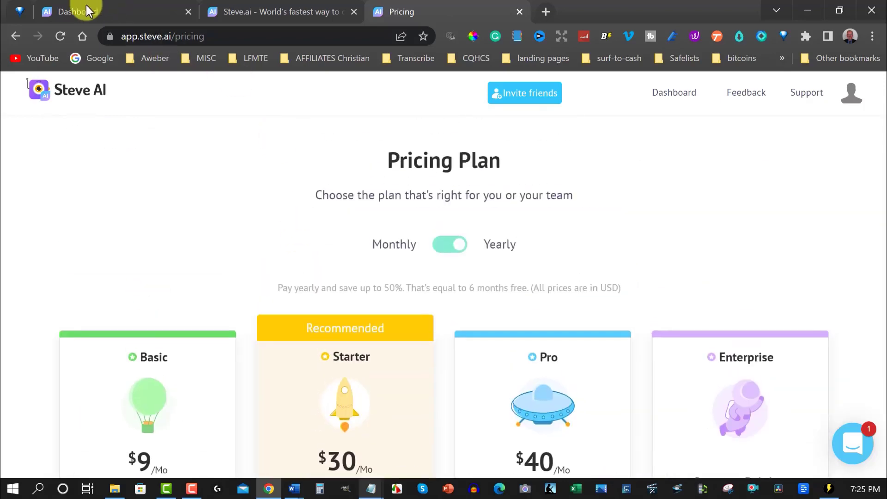
Return to the dashboard and set the script's video type to Animation Video
{"action": "left_click", "coordinate": [87, 14]}
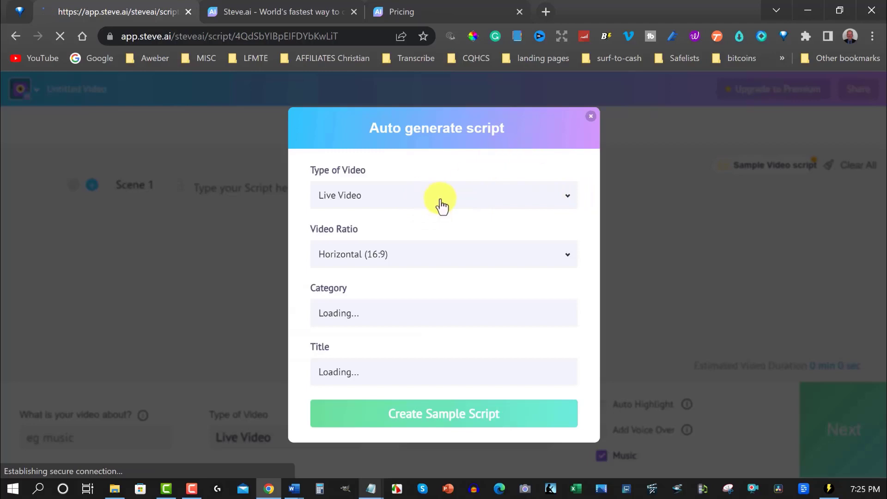
{"action": "left_click", "coordinate": [447, 200]}
{"action": "left_click", "coordinate": [370, 224]}
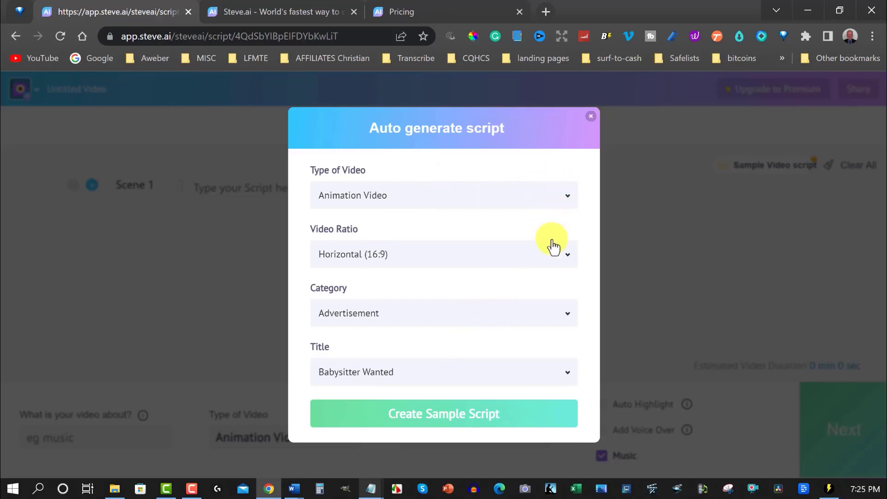
Choose Horizontal (16:9), the Explainer Video category and the Online Course Explainer sample title
{"action": "left_click", "coordinate": [567, 260]}
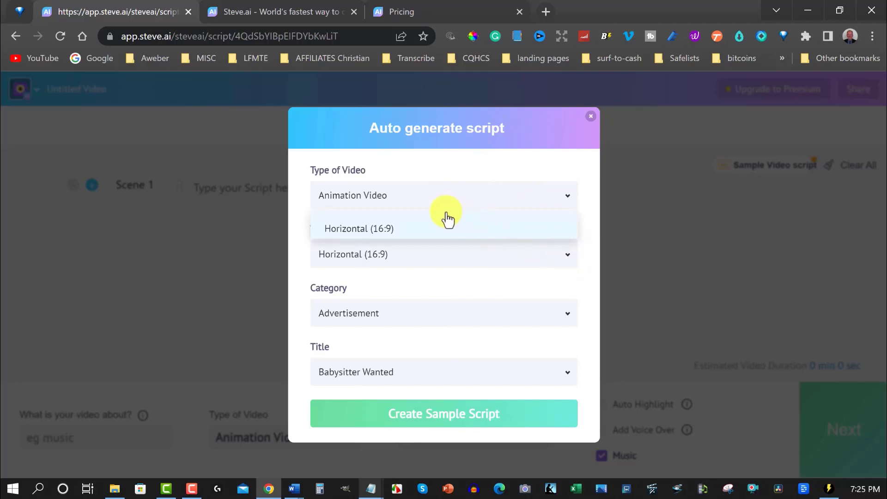
{"action": "left_click", "coordinate": [564, 311]}
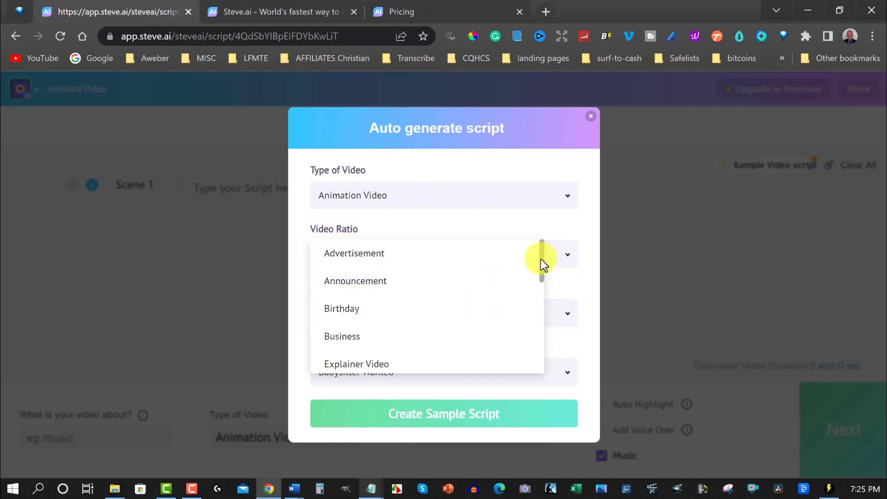
{"action": "left_click_drag", "start_coordinate": [541, 263], "coordinate": [540, 316]}
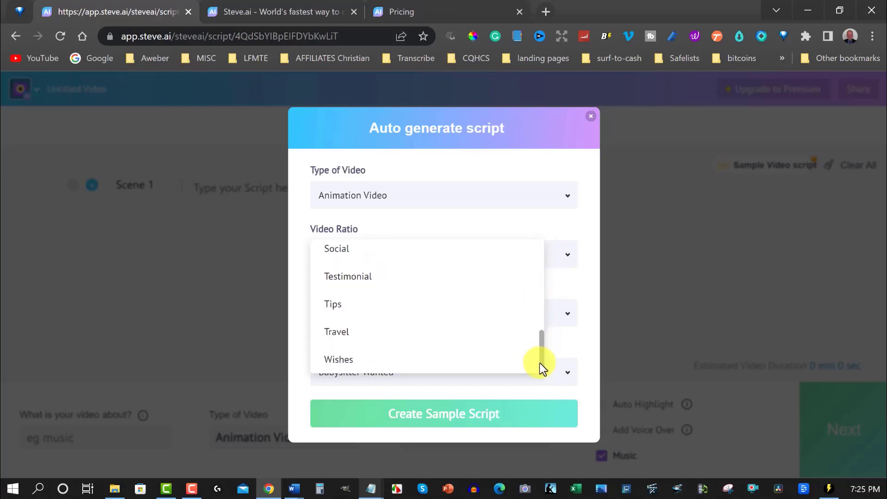
{"action": "left_click_drag", "start_coordinate": [539, 363], "coordinate": [544, 322]}
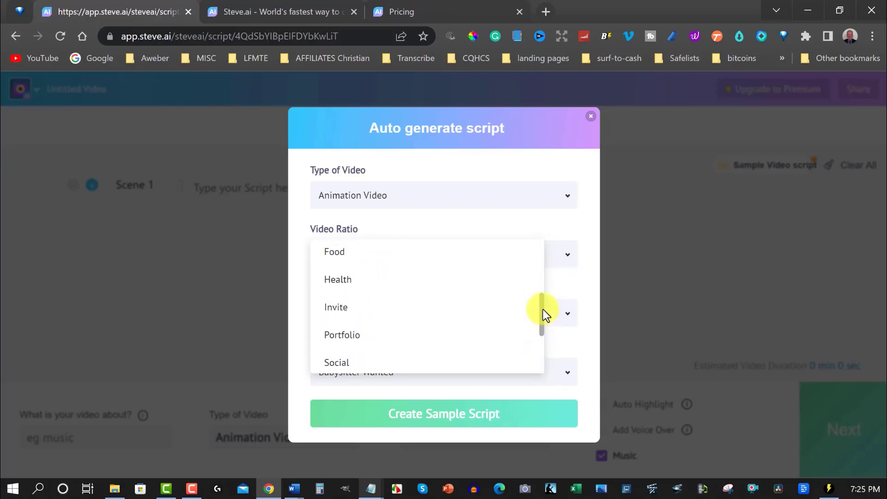
{"action": "scroll", "coordinate": [539, 297], "scroll_direction": "up", "scroll_amount": 3}
{"action": "left_click", "coordinate": [360, 312]}
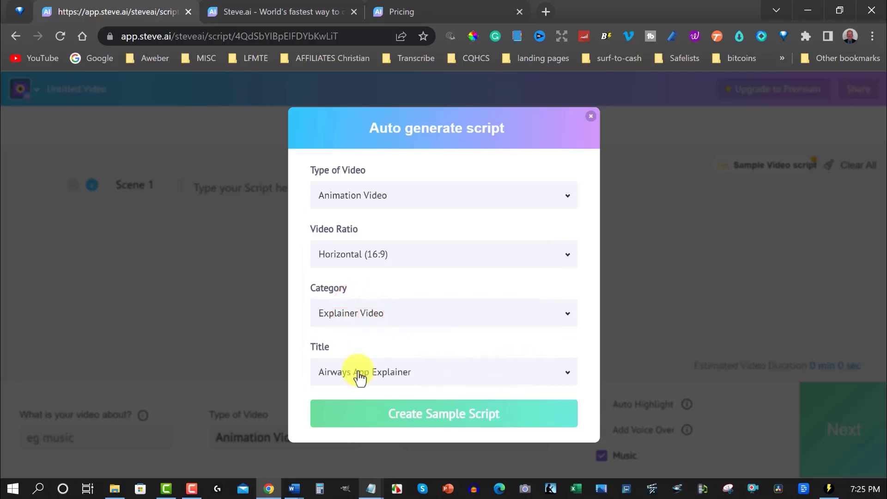
{"action": "left_click", "coordinate": [566, 372]}
{"action": "left_click_drag", "start_coordinate": [542, 293], "coordinate": [534, 377]}
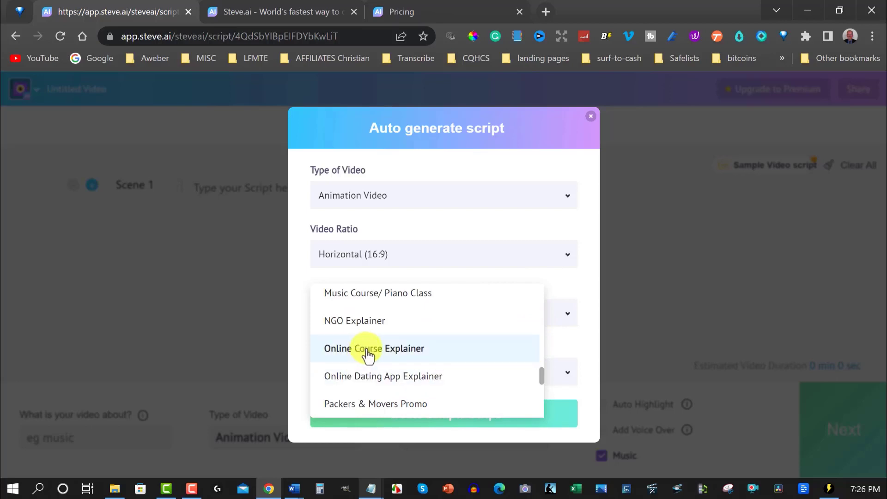
{"action": "left_click", "coordinate": [368, 352]}
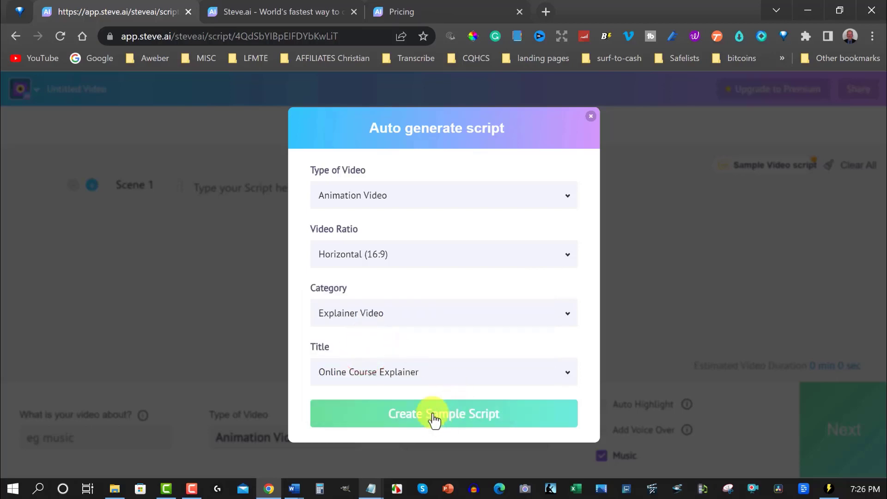
Paste the YouTube script into Scene 1, review the 32 scenes, and turn on voice-over
{"action": "left_click", "coordinate": [591, 116]}
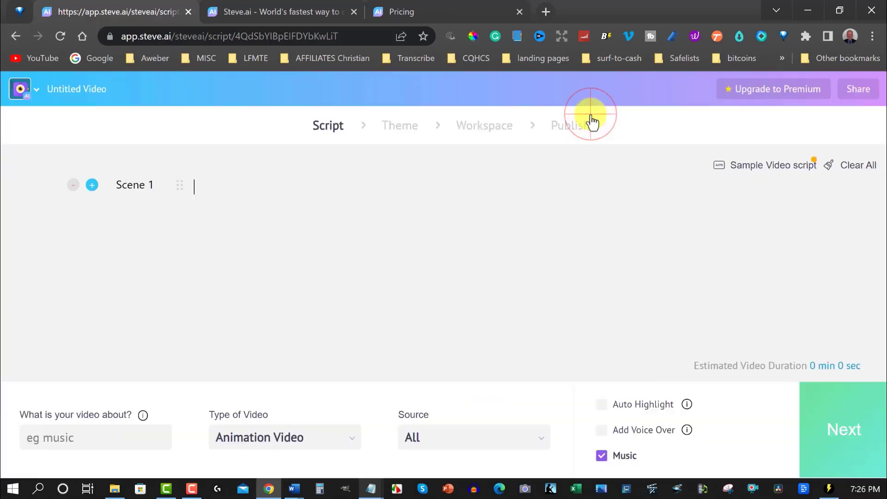
{"action": "left_click", "coordinate": [199, 185]}
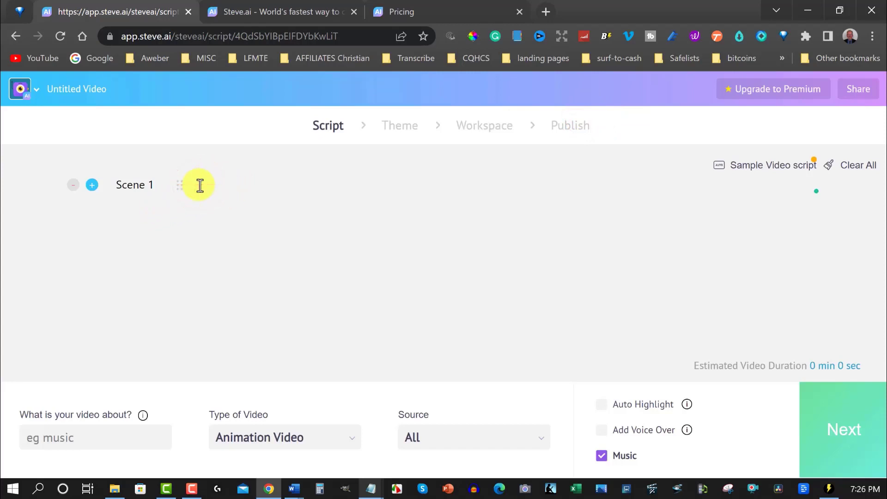
{"action": "left_click", "coordinate": [199, 185]}
{"action": "key", "text": "ctrl+v"}
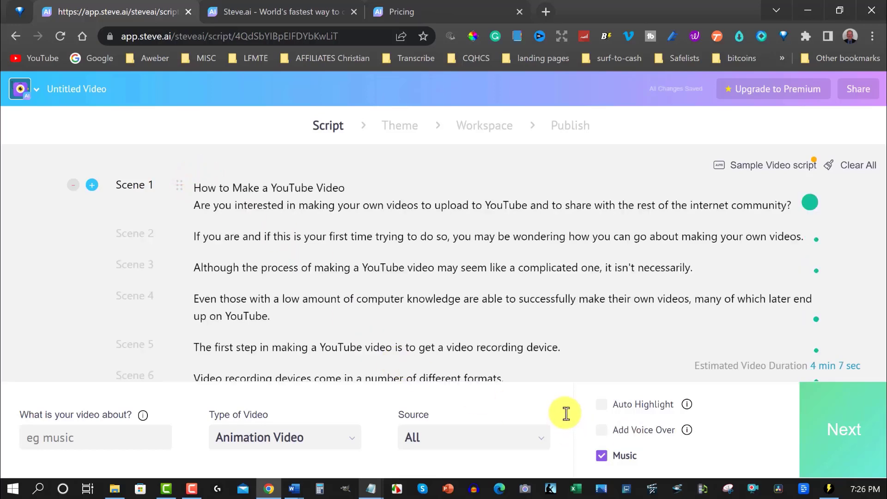
{"action": "scroll", "coordinate": [436, 276], "scroll_direction": "down", "scroll_amount": 15}
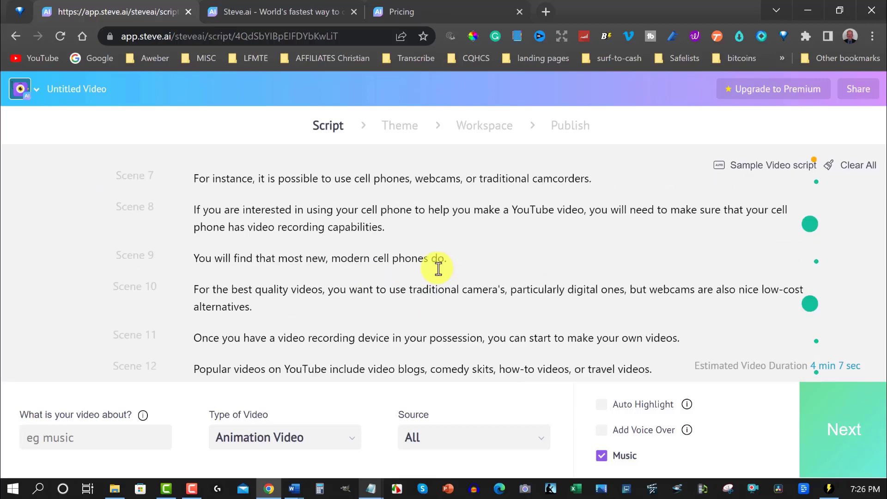
{"action": "scroll", "coordinate": [439, 269], "scroll_direction": "down", "scroll_amount": 5}
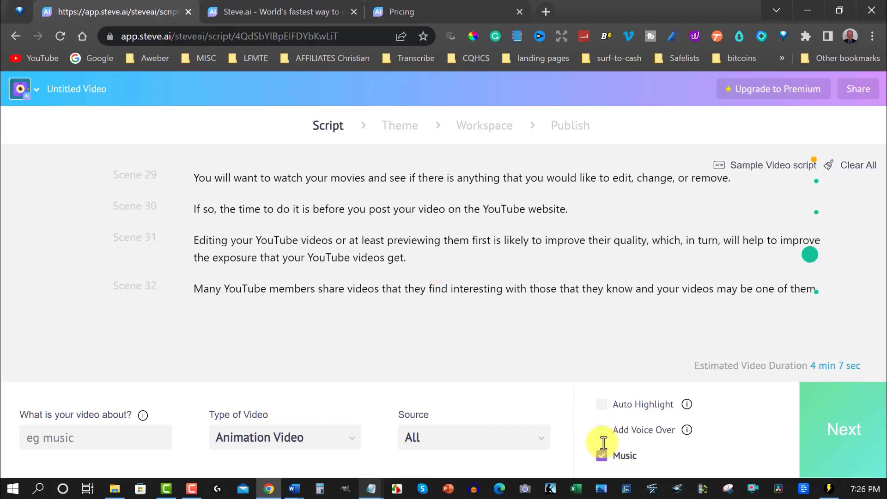
{"action": "left_click", "coordinate": [600, 431]}
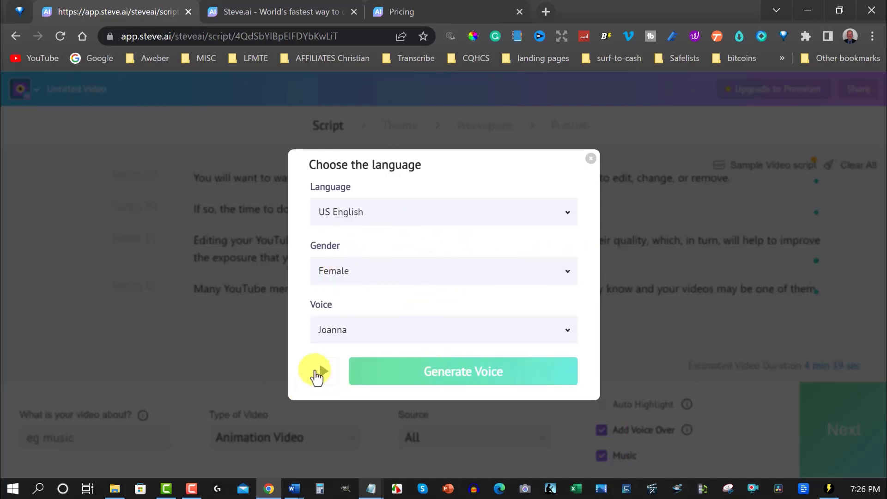
Switch the narrator to the male voice Matthew, preview it, and generate the voice-over
{"action": "left_click", "coordinate": [324, 371]}
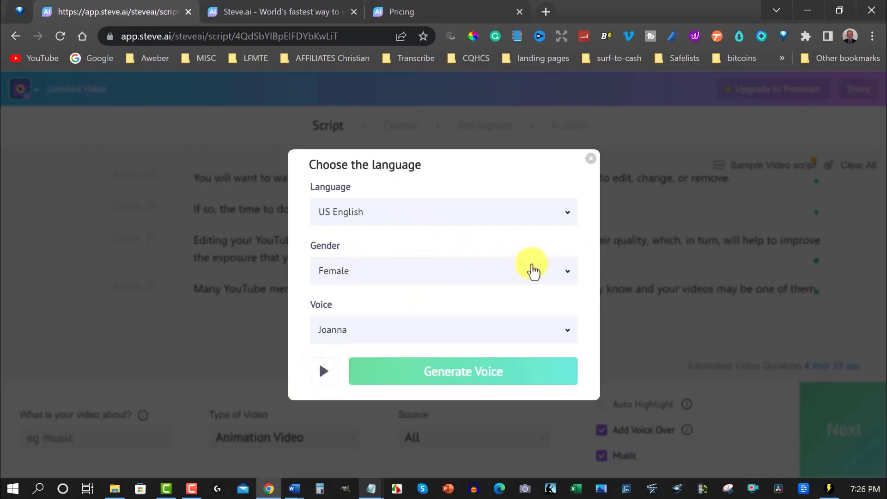
{"action": "left_click", "coordinate": [568, 272]}
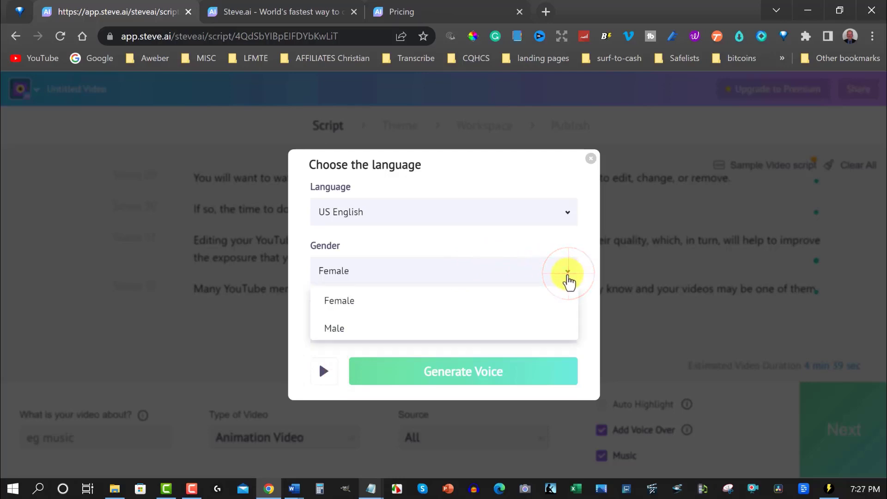
{"action": "left_click", "coordinate": [572, 326]}
{"action": "left_click", "coordinate": [567, 329]}
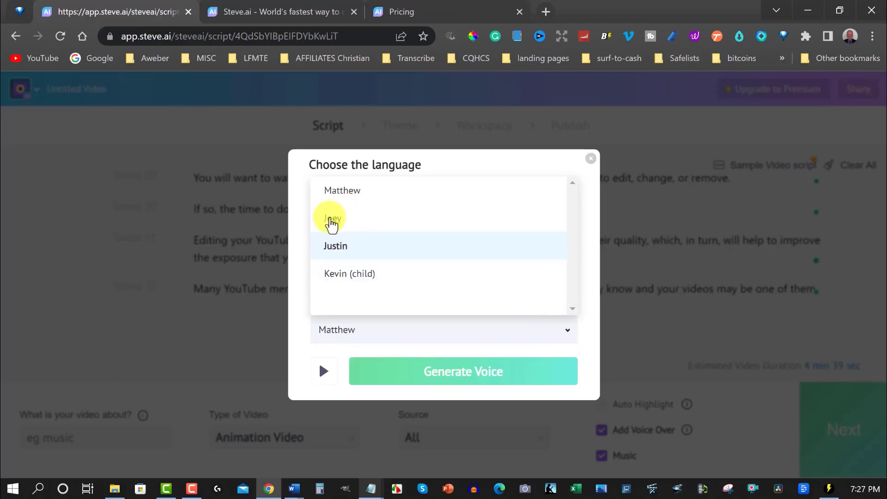
{"action": "left_click", "coordinate": [342, 193]}
{"action": "left_click", "coordinate": [324, 374]}
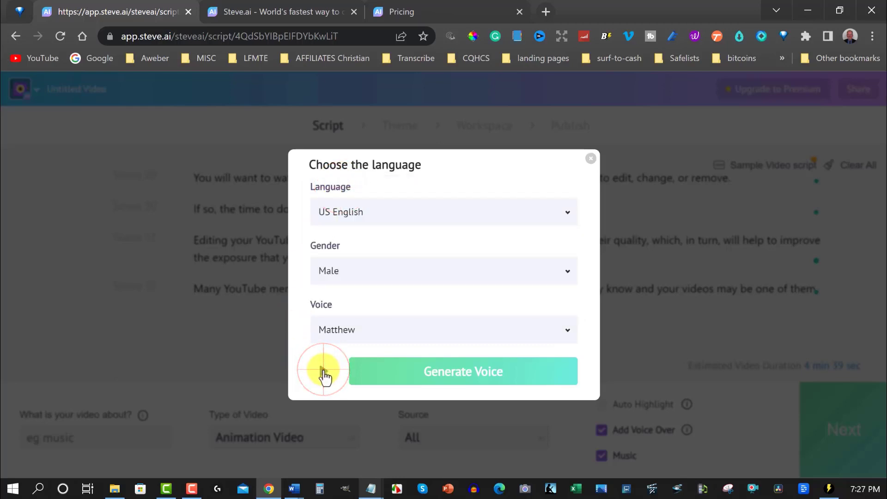
{"action": "left_click", "coordinate": [455, 371]}
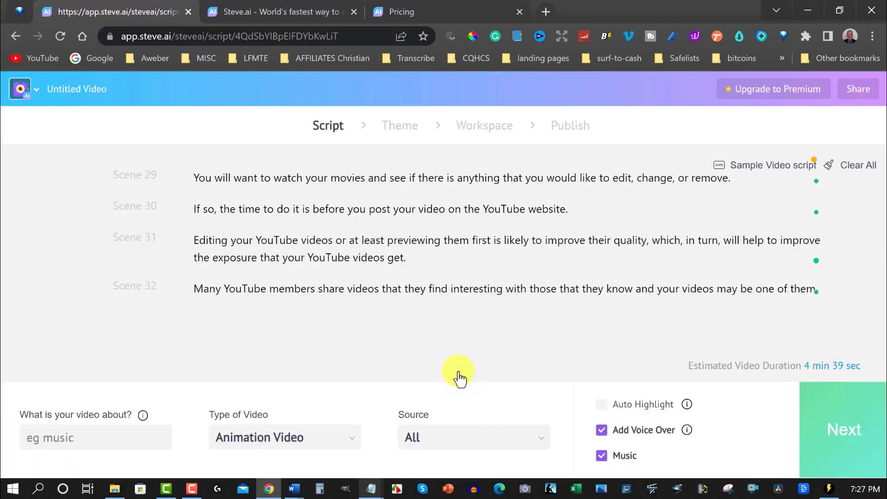
Set the video's topic to 'youtube' from the suggestions
{"action": "left_click", "coordinate": [162, 439]}
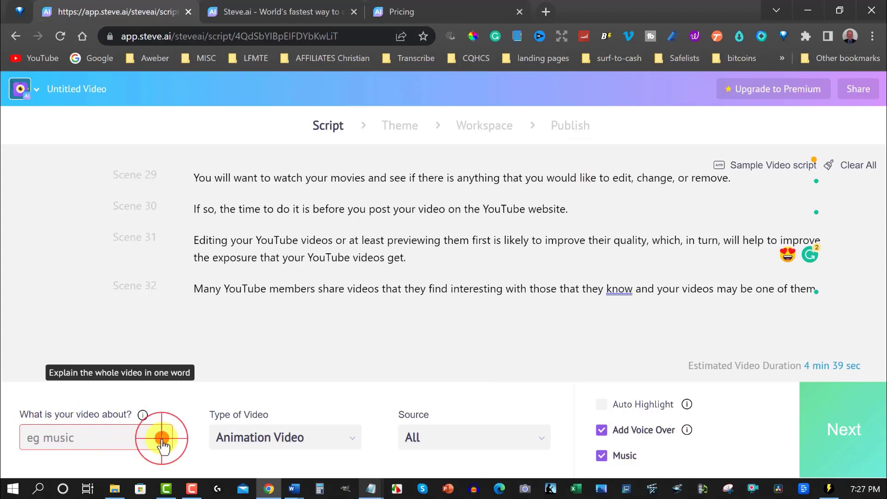
{"action": "left_click", "coordinate": [137, 437]}
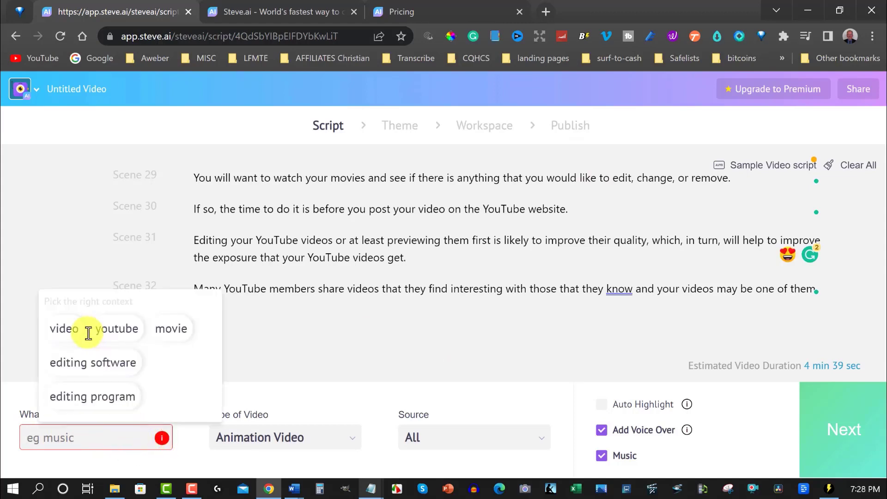
{"action": "left_click", "coordinate": [113, 333]}
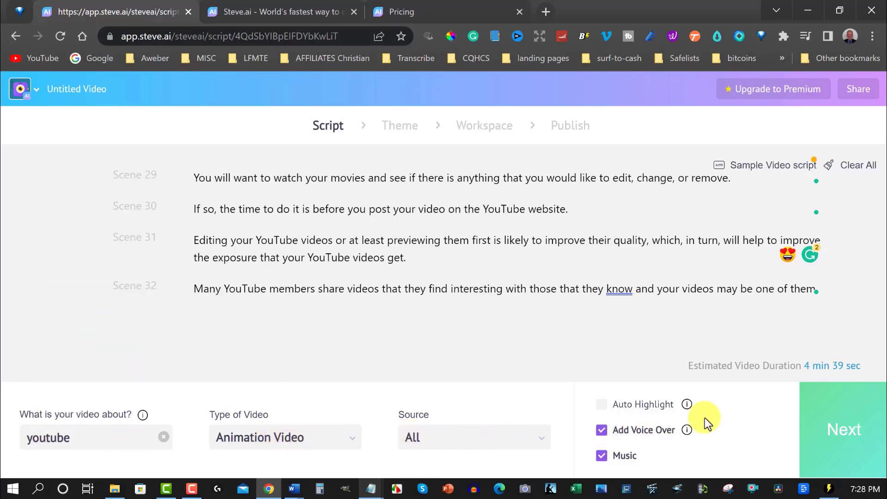
Move on to design styles and apply the 'Buying a car' style to generate the scenes
{"action": "mouse_move", "coordinate": [695, 429]}
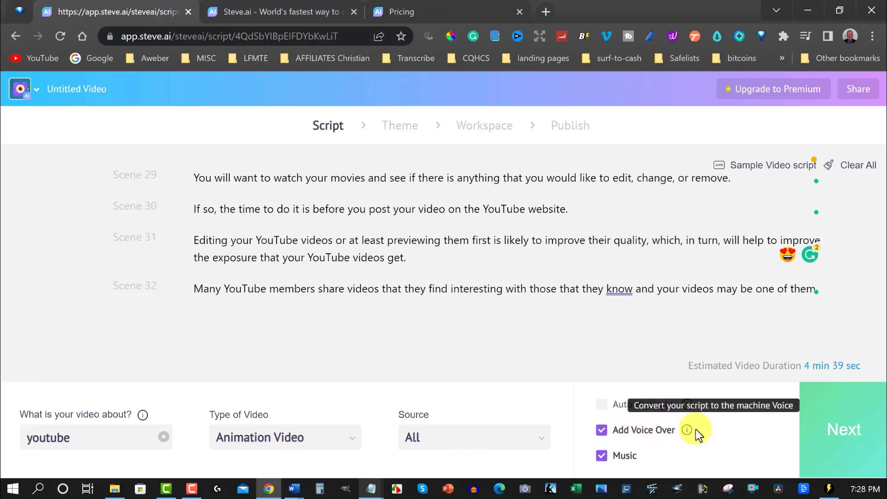
{"action": "left_click", "coordinate": [844, 435]}
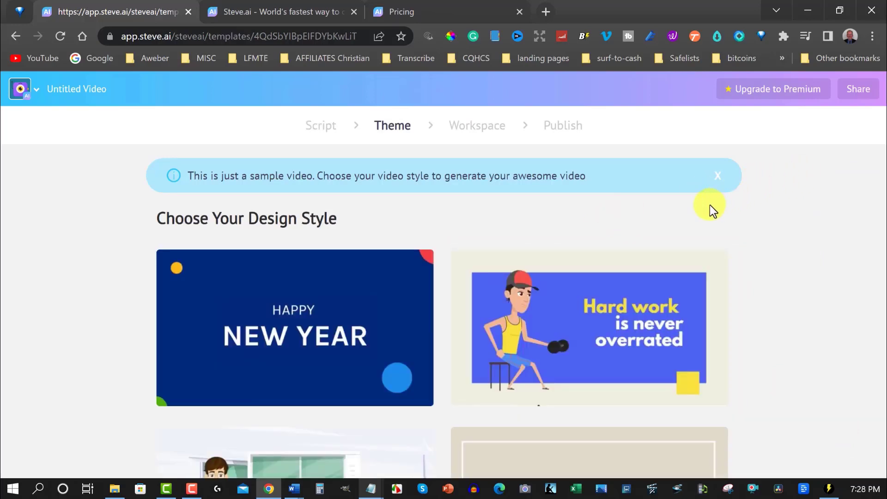
{"action": "mouse_move", "coordinate": [261, 311]}
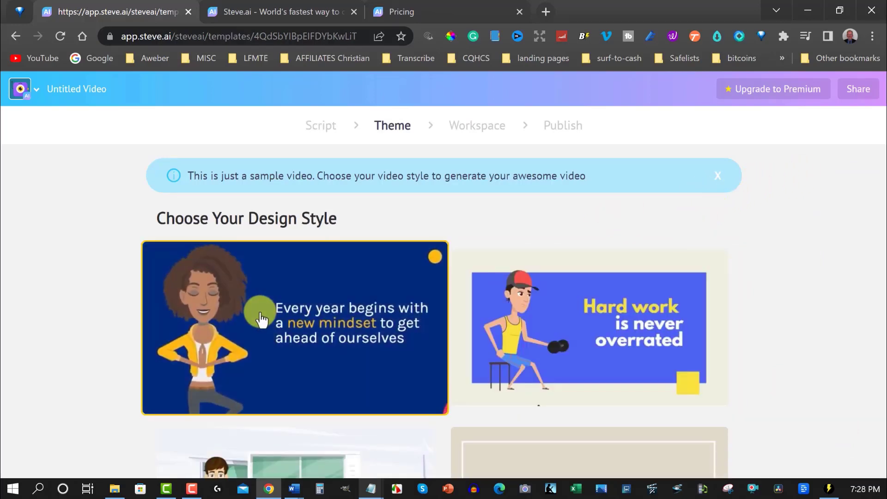
{"action": "mouse_move", "coordinate": [560, 259]}
{"action": "scroll", "coordinate": [560, 259], "scroll_direction": "down", "scroll_amount": 3}
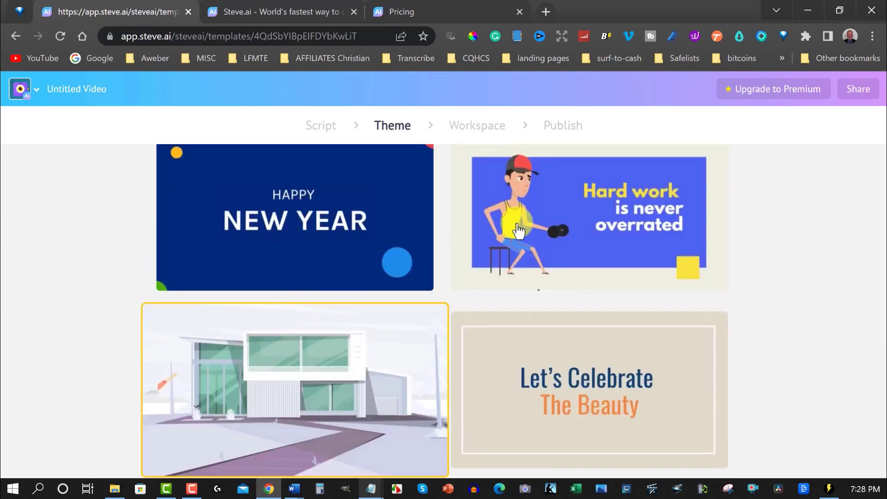
{"action": "mouse_move", "coordinate": [619, 360]}
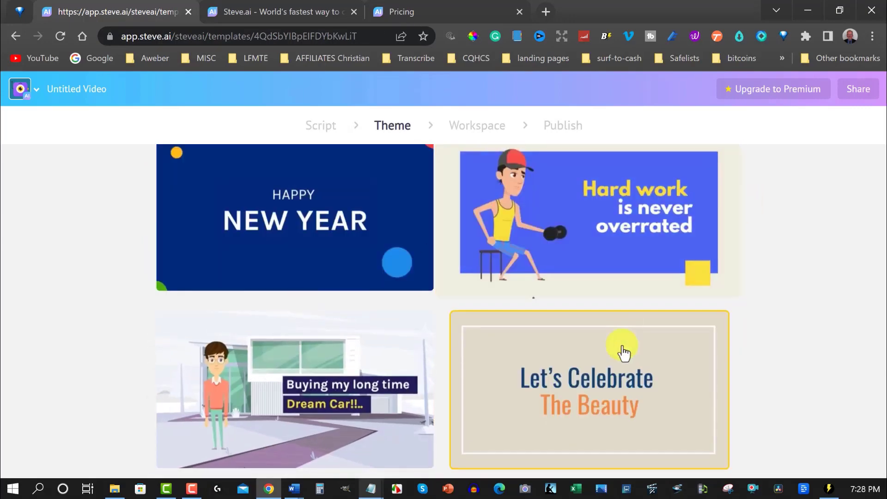
{"action": "mouse_move", "coordinate": [223, 384]}
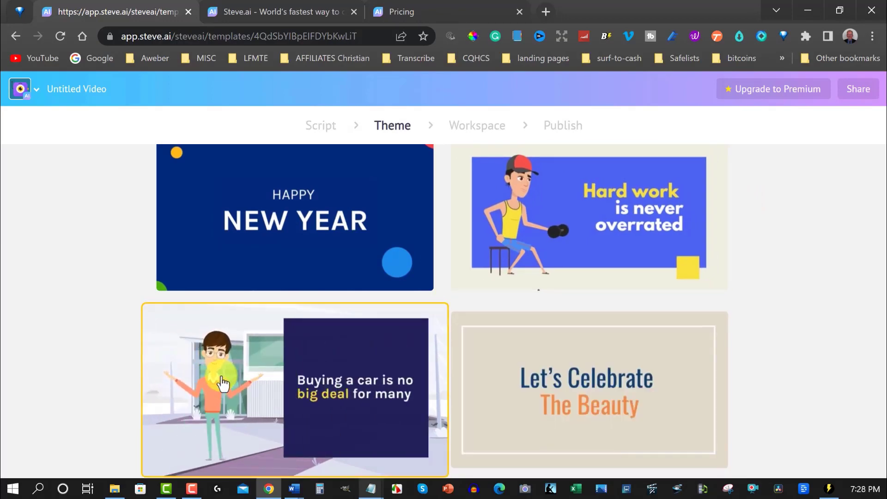
{"action": "left_click", "coordinate": [223, 384]}
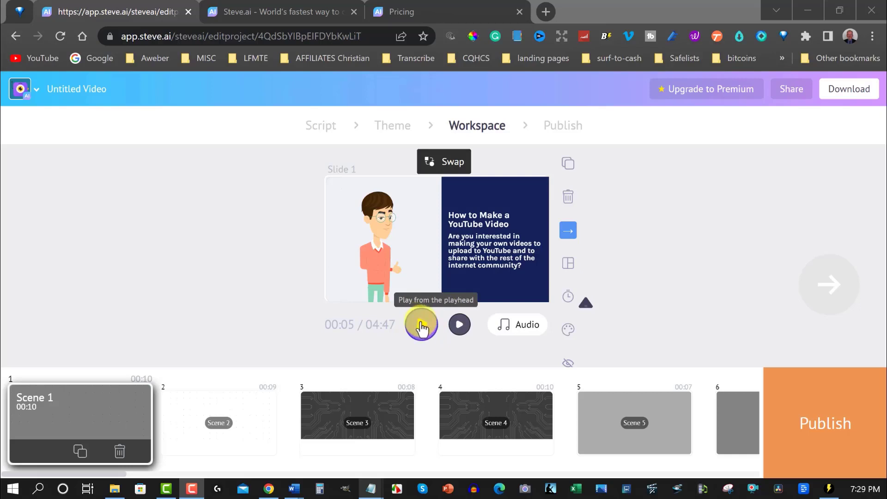
Play the generated 04:47 animated video to preview it
{"action": "left_click", "coordinate": [421, 326]}
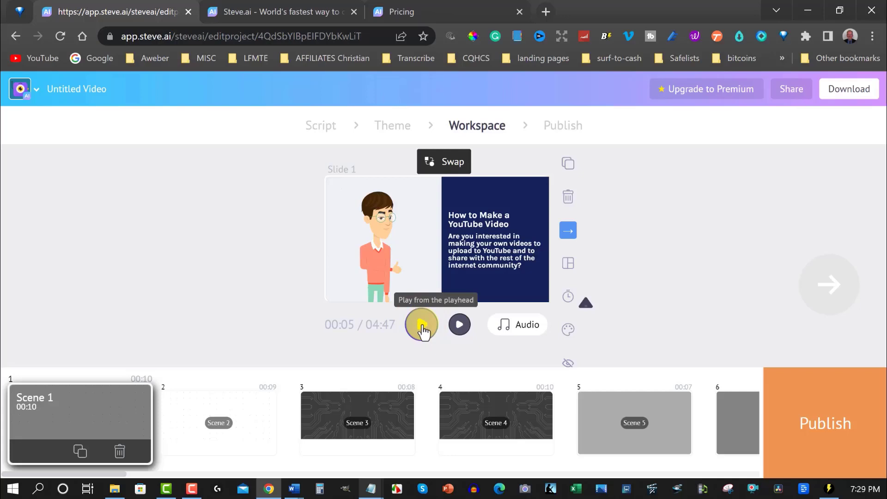
{"action": "left_click", "coordinate": [421, 325]}
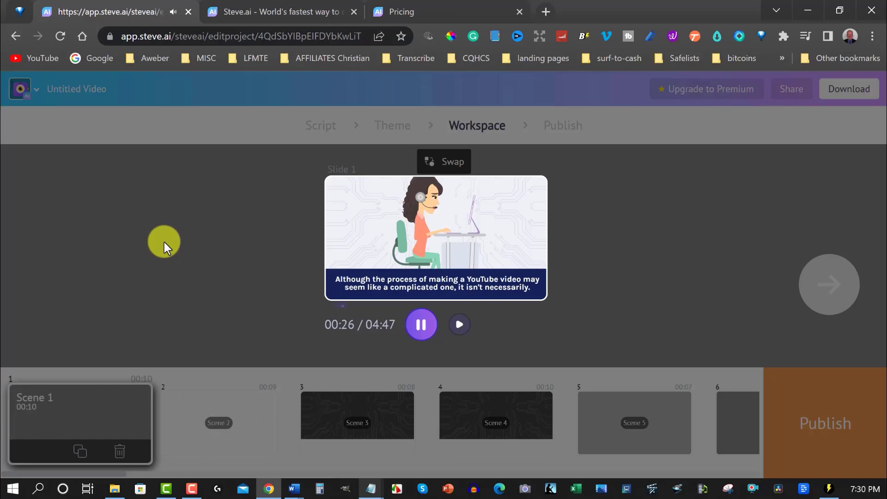
{"action": "left_click", "coordinate": [423, 325]}
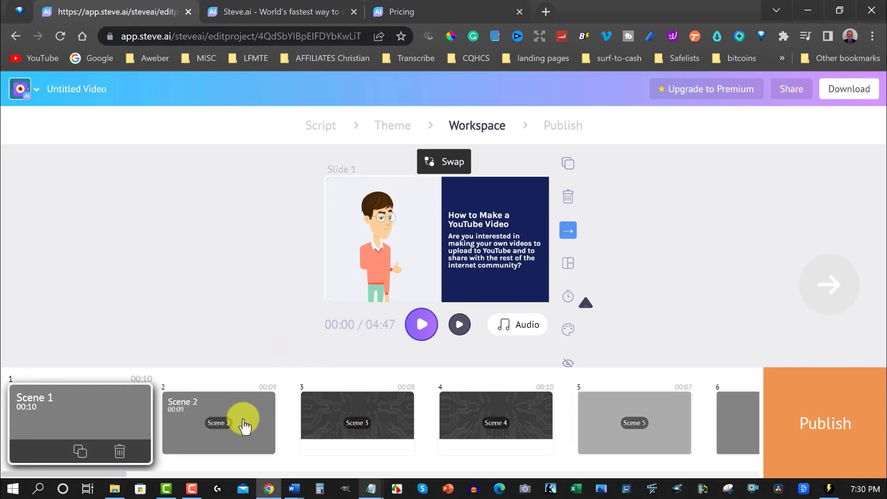
Shrink the pointing character on Scene 2 and move it up and right above the caption
{"action": "left_click", "coordinate": [376, 422]}
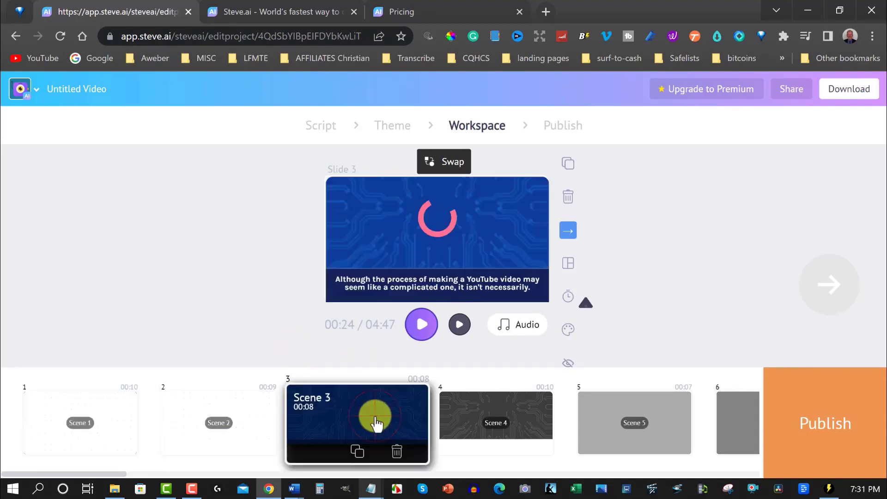
{"action": "left_click", "coordinate": [223, 424]}
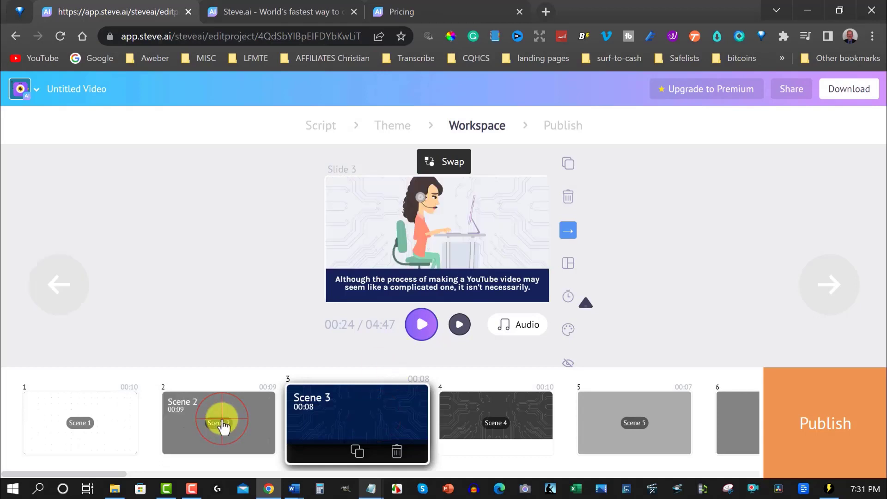
{"action": "left_click", "coordinate": [426, 230]}
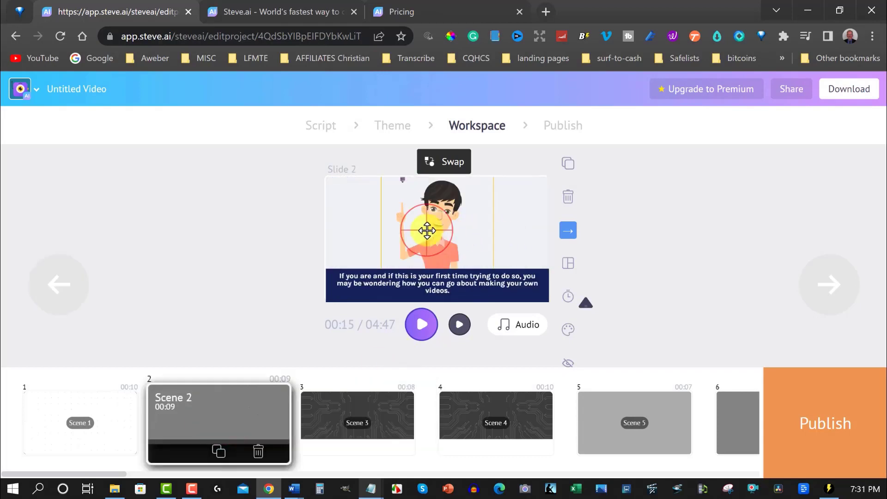
{"action": "left_click", "coordinate": [494, 138]}
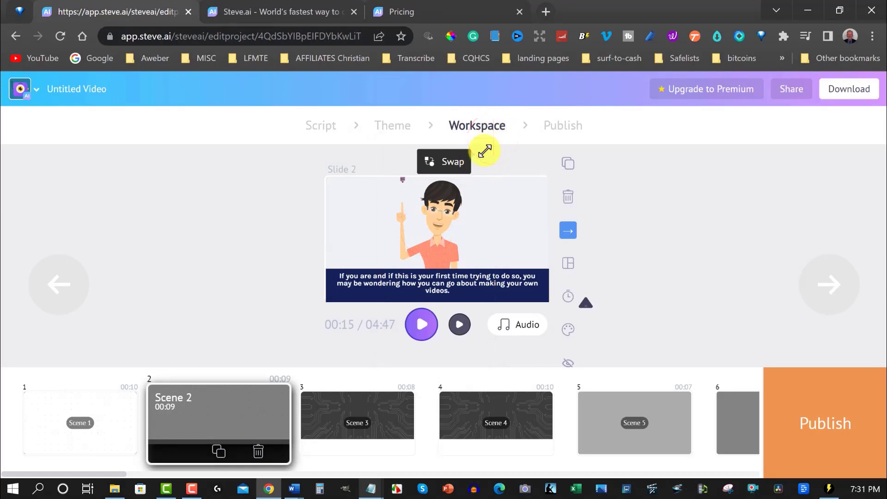
{"action": "left_click", "coordinate": [431, 205]}
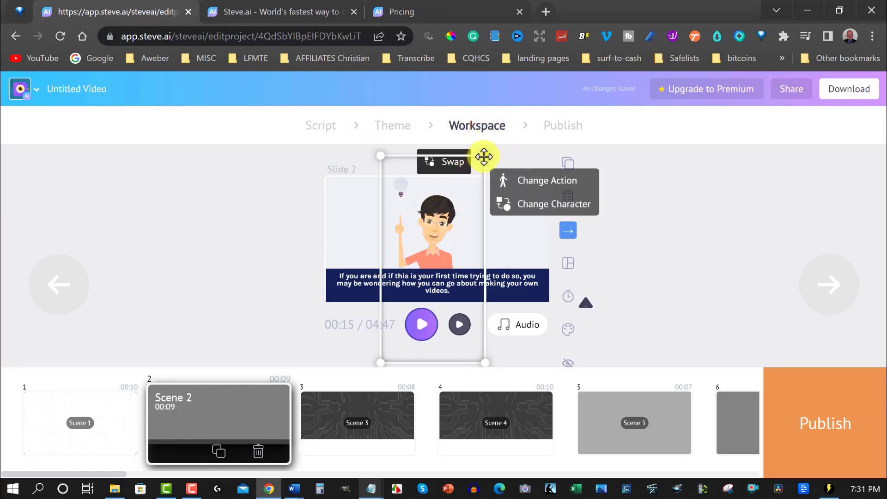
{"action": "left_click_drag", "start_coordinate": [483, 156], "coordinate": [462, 199]}
{"action": "left_click", "coordinate": [424, 248]}
{"action": "left_click_drag", "start_coordinate": [424, 248], "coordinate": [437, 211]}
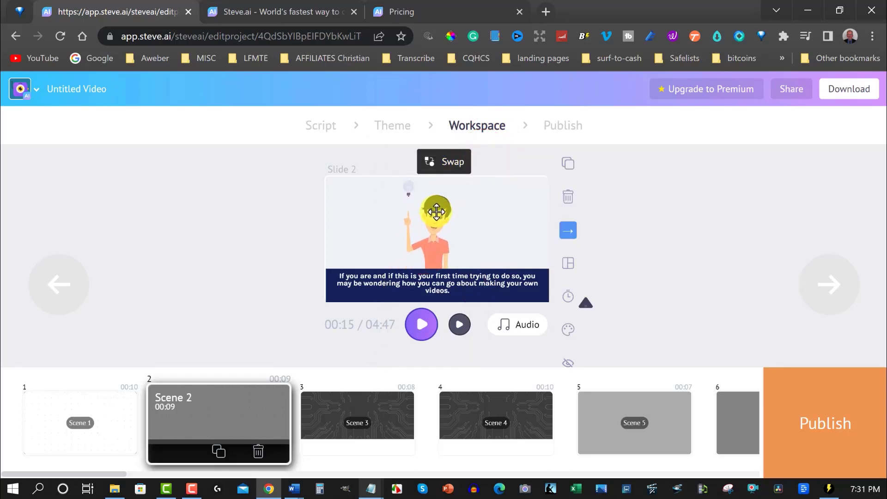
{"action": "left_click", "coordinate": [436, 212]}
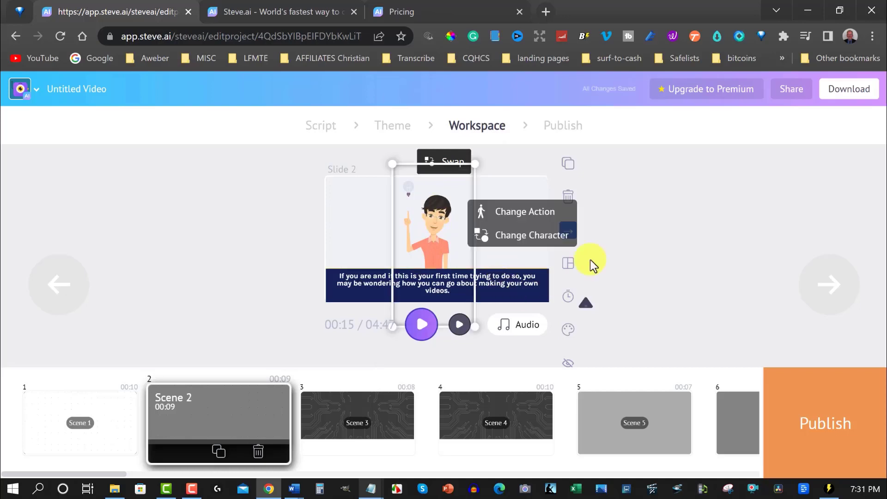
{"action": "left_click", "coordinate": [648, 228]}
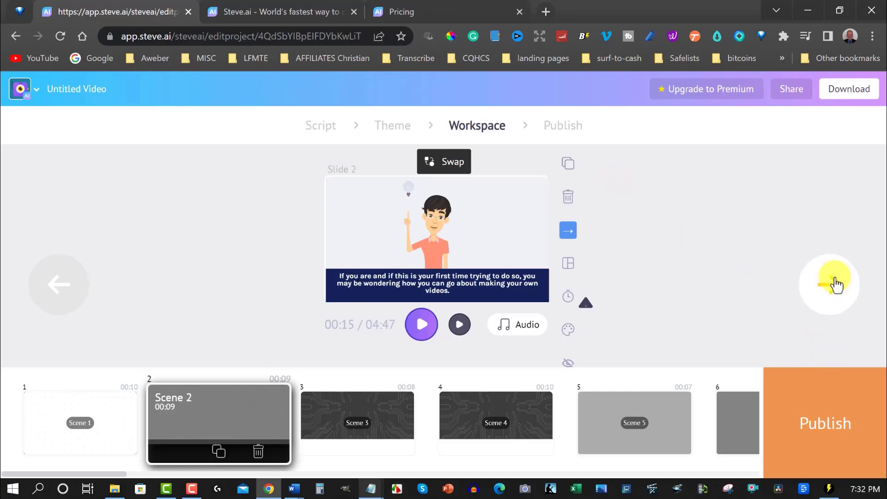
Step through Slides 3 to 8, then publish the finished video
{"action": "left_click", "coordinate": [837, 285]}
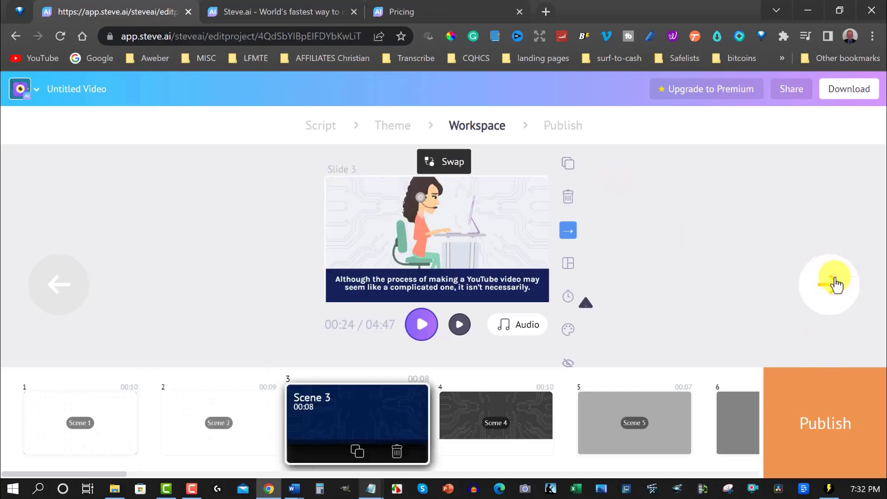
{"action": "left_click", "coordinate": [837, 284]}
{"action": "left_click", "coordinate": [837, 284]}
{"action": "left_click", "coordinate": [837, 284]}
{"action": "left_click", "coordinate": [837, 284]}
{"action": "left_click", "coordinate": [837, 284]}
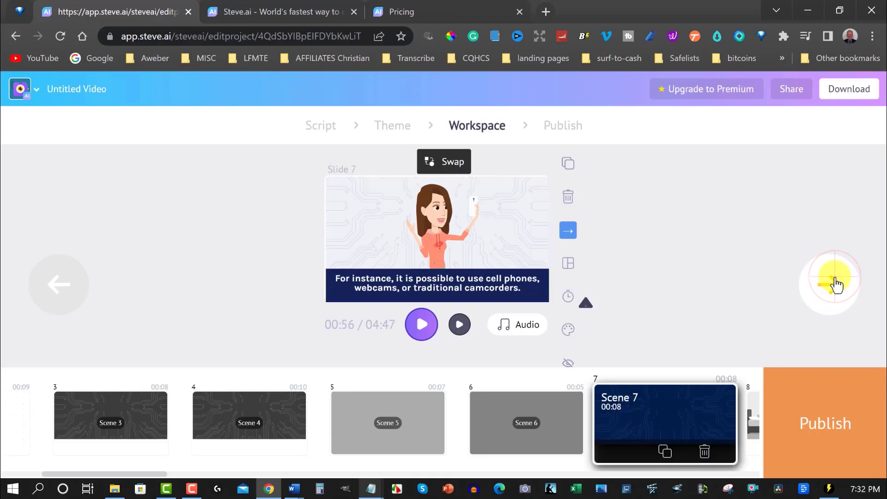
{"action": "left_click", "coordinate": [837, 284]}
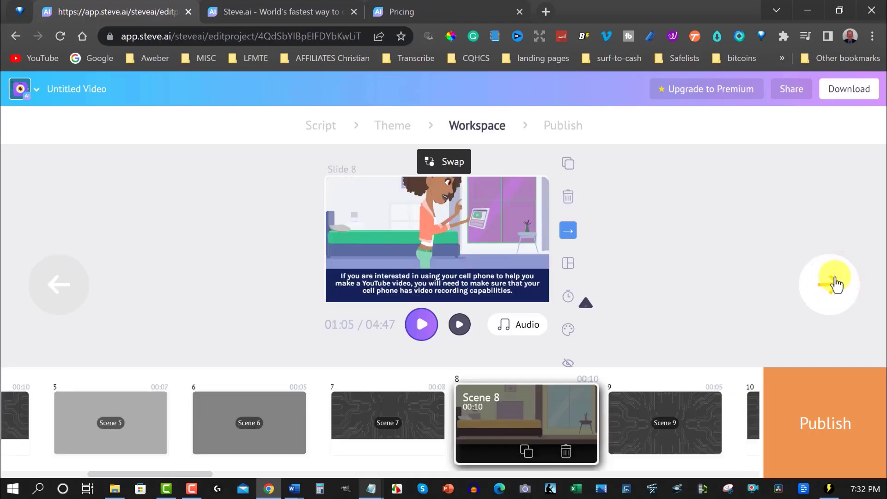
{"action": "left_click", "coordinate": [825, 424]}
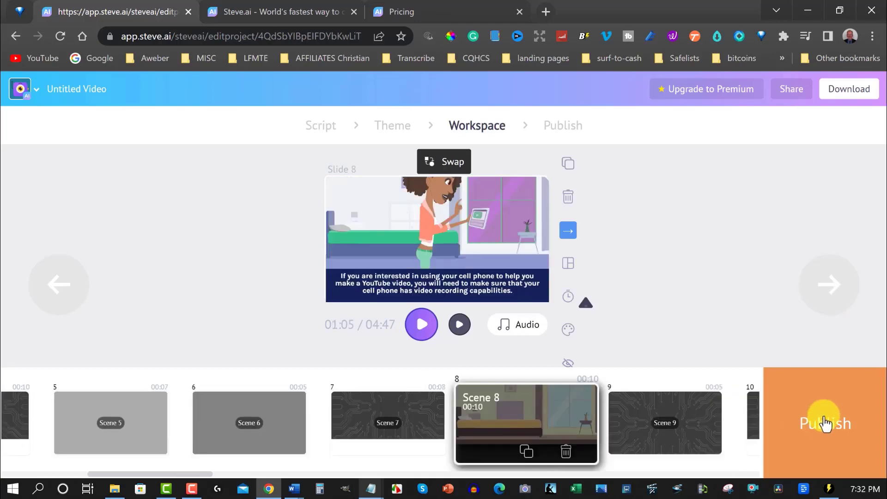
{"action": "left_click", "coordinate": [825, 423]}
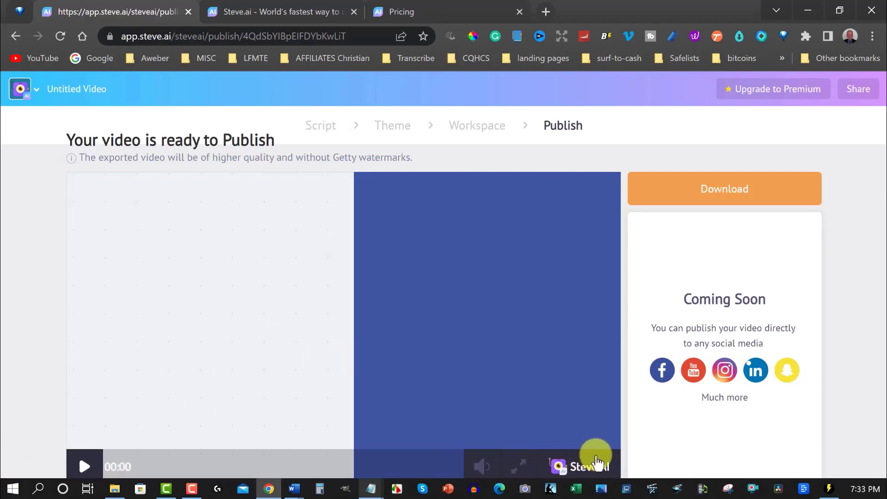
Play the video preview, zoom the page to 80%, and pause it at 00:29
{"action": "left_click", "coordinate": [86, 469]}
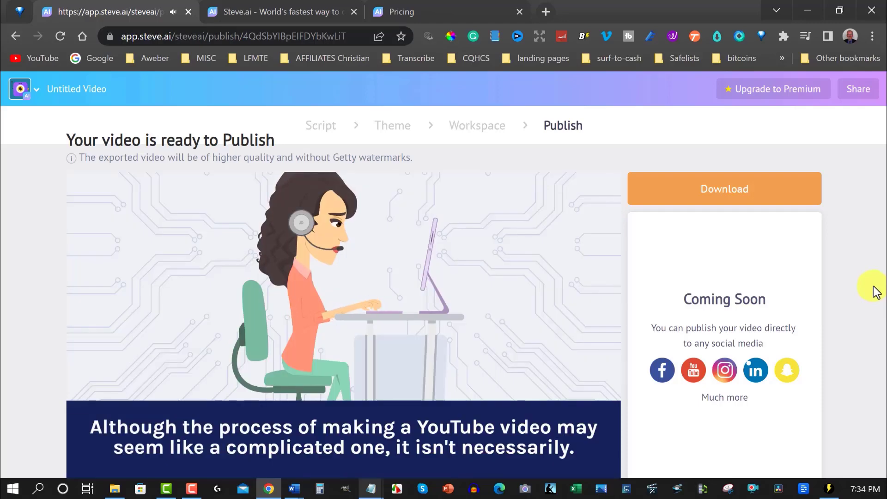
{"action": "key", "text": "ctrl+minus"}
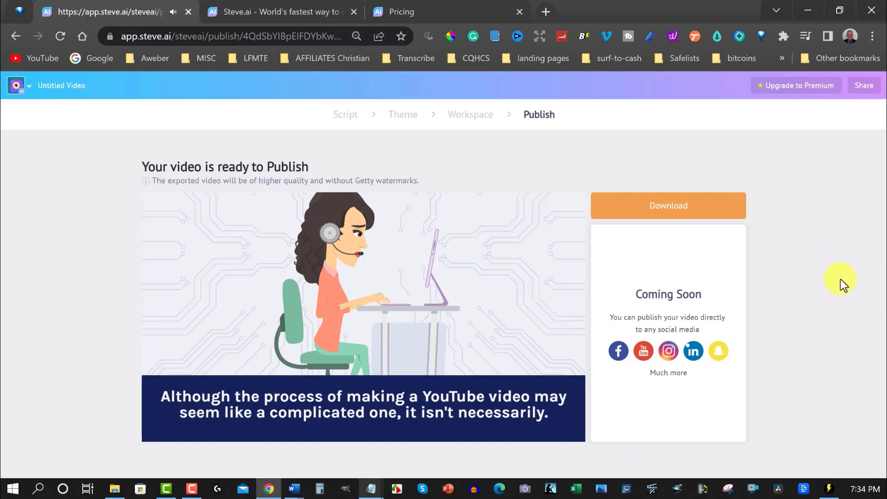
{"action": "mouse_move", "coordinate": [214, 358]}
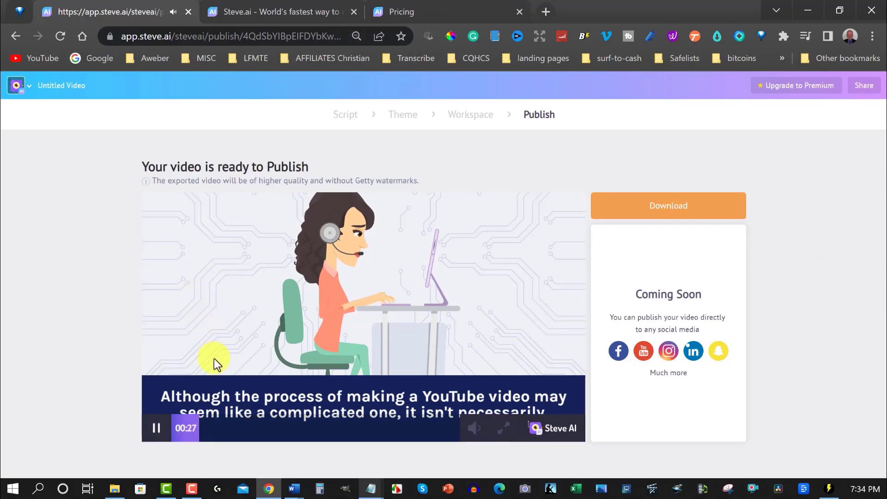
{"action": "left_click", "coordinate": [152, 427]}
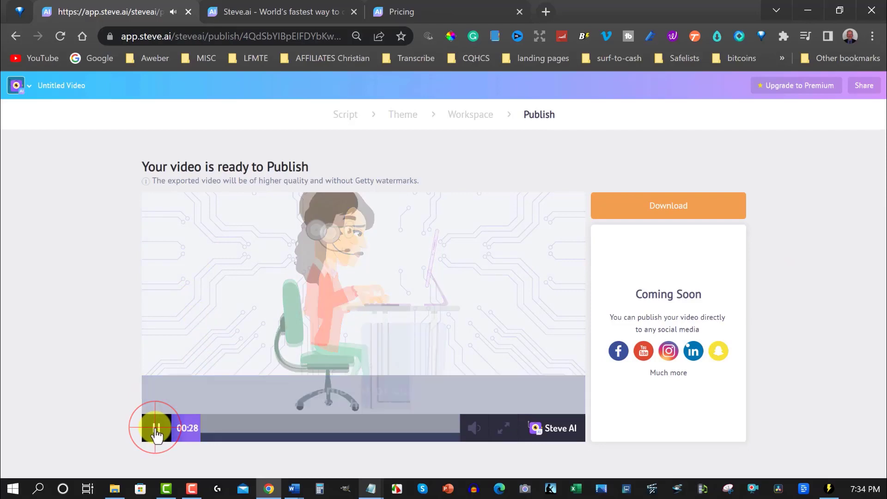
Title the video 'YouTube Start up' and export it as a watermarked HD 720p MP4
{"action": "left_click", "coordinate": [681, 208]}
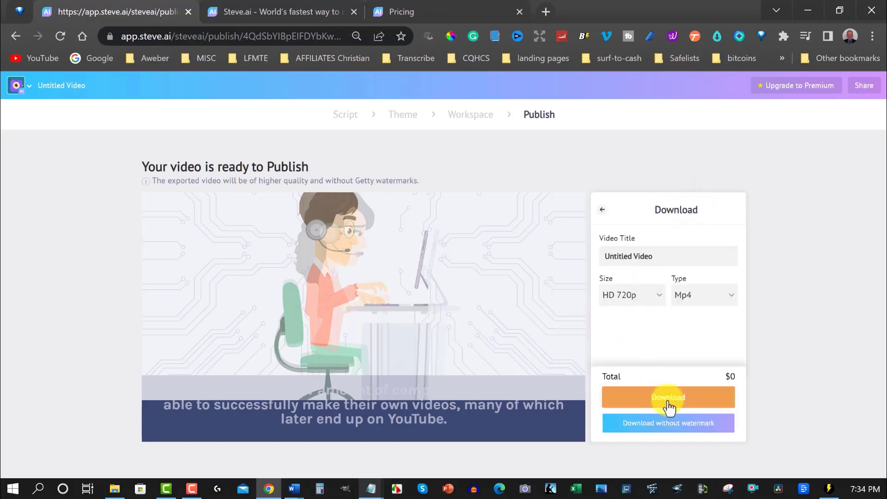
{"action": "left_click", "coordinate": [679, 261]}
{"action": "type", "text": "YouTUbe Start up"}
{"action": "left_click", "coordinate": [622, 261]}
{"action": "left_click", "coordinate": [485, 295]}
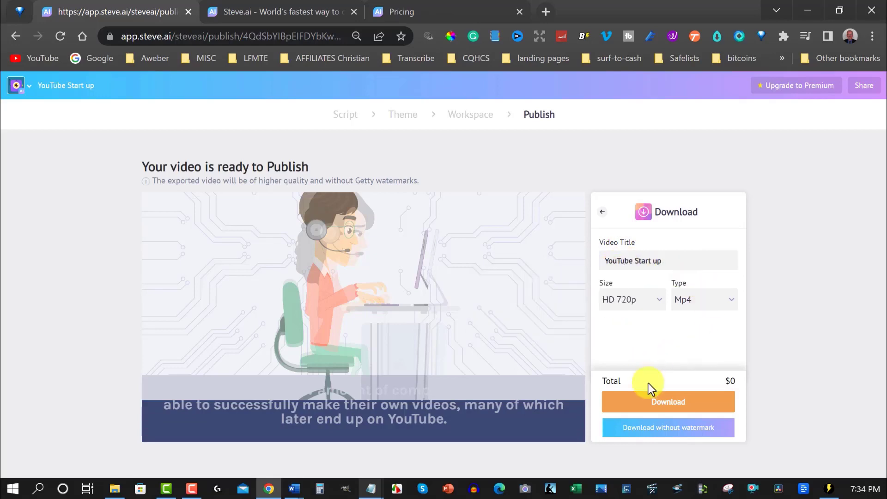
{"action": "left_click", "coordinate": [669, 404]}
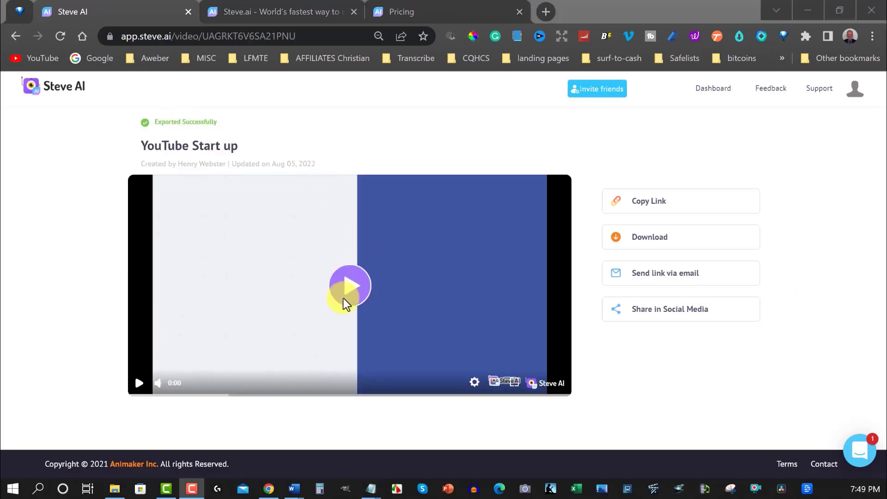
Play the exported video full screen, pausing and resuming until it stops on the light-bulb scene
{"action": "left_click", "coordinate": [348, 287]}
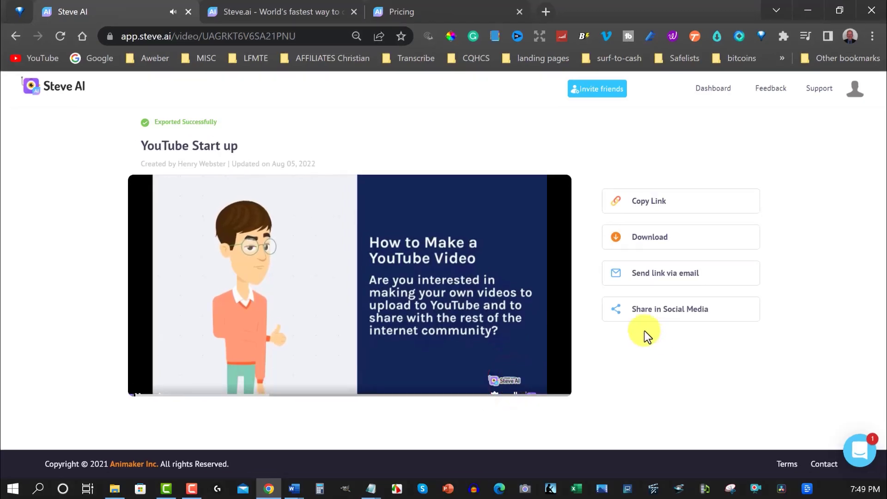
{"action": "left_click", "coordinate": [536, 388]}
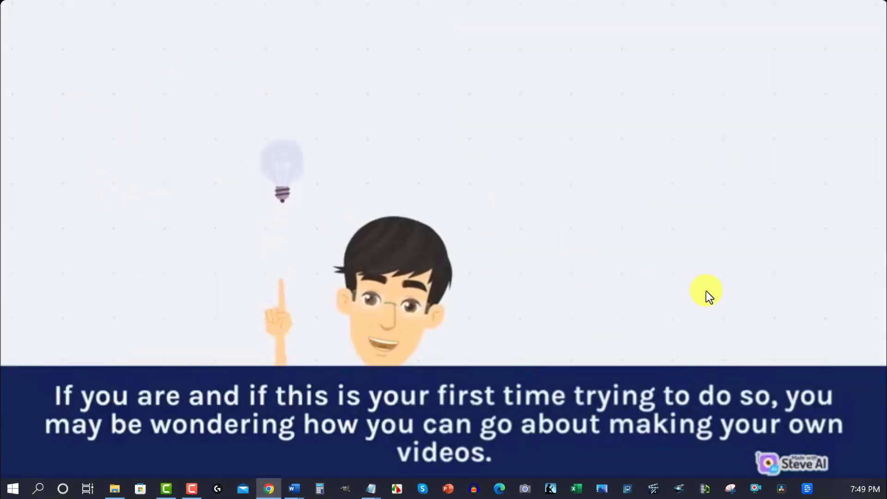
{"action": "left_click", "coordinate": [445, 229]}
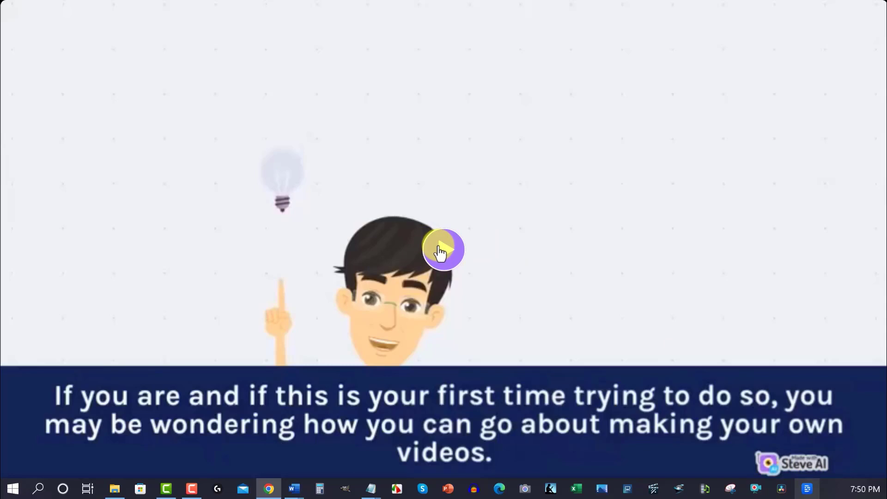
{"action": "left_click", "coordinate": [806, 476]}
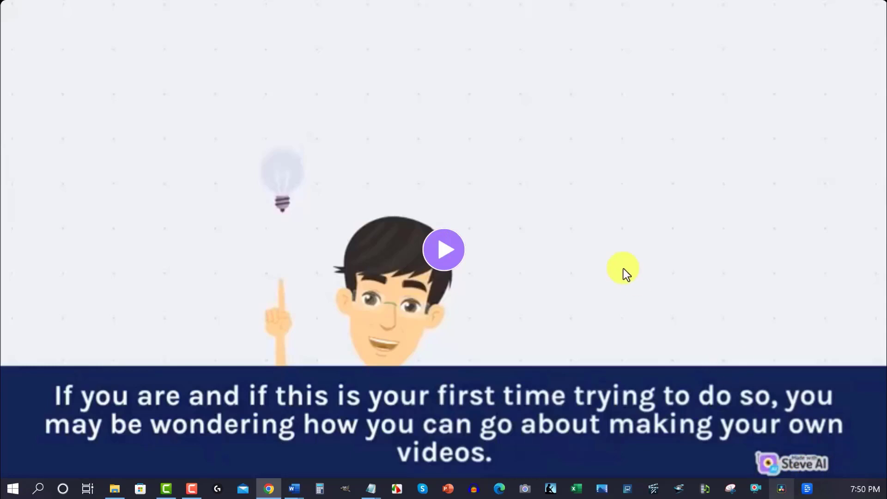
{"action": "left_click", "coordinate": [442, 253]}
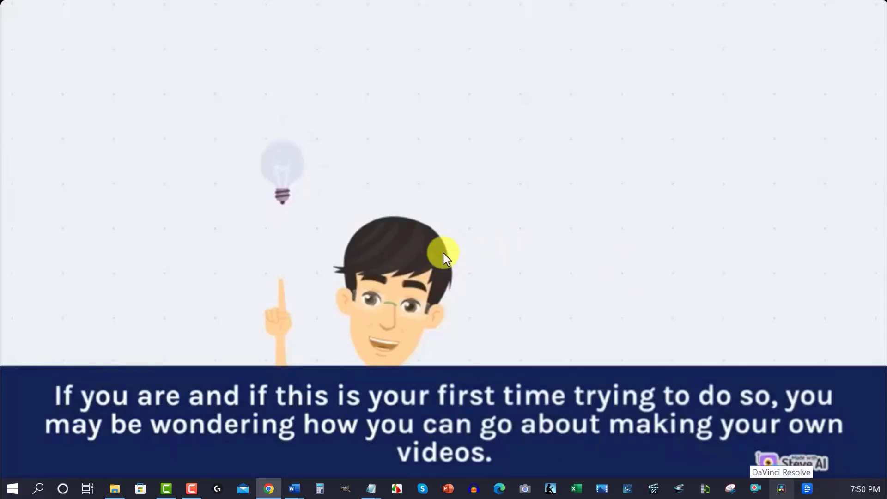
{"action": "left_click", "coordinate": [443, 253]}
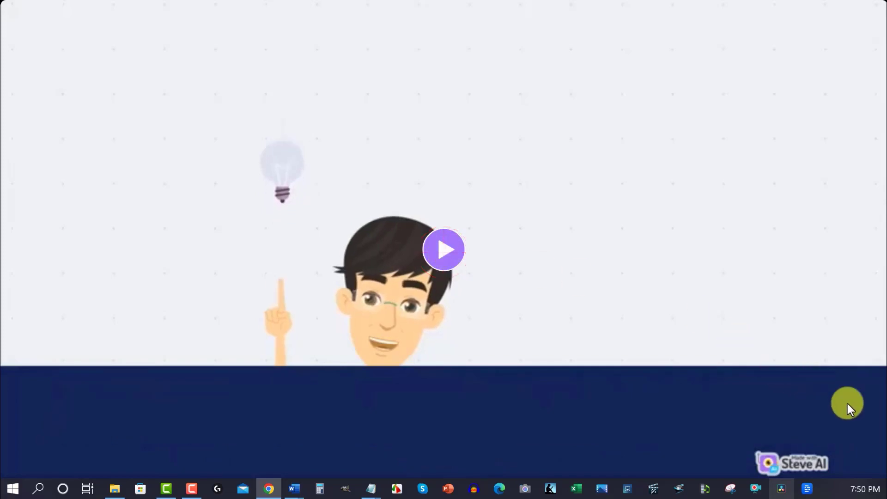
Exit full screen, skip the video ahead through 00:33, 00:50, 01:00, 01:12 to 01:31, then show the steve.ai homepage
{"action": "key", "text": "Escape"}
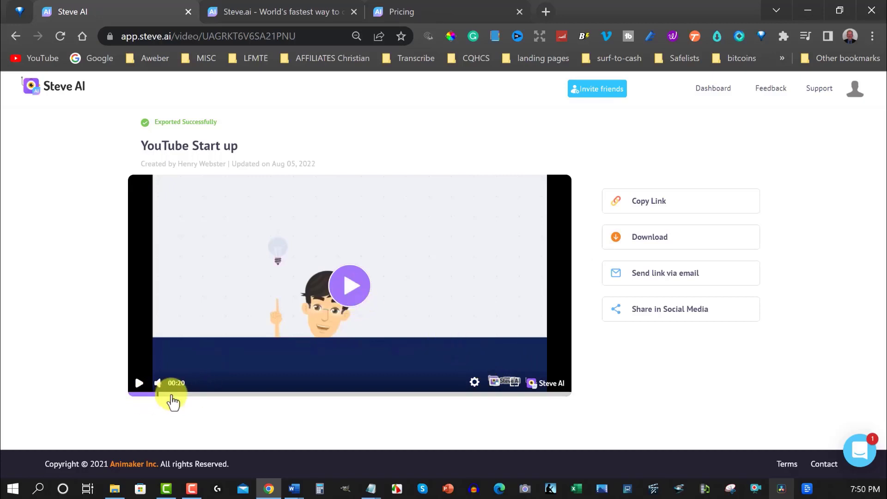
{"action": "left_click", "coordinate": [169, 394]}
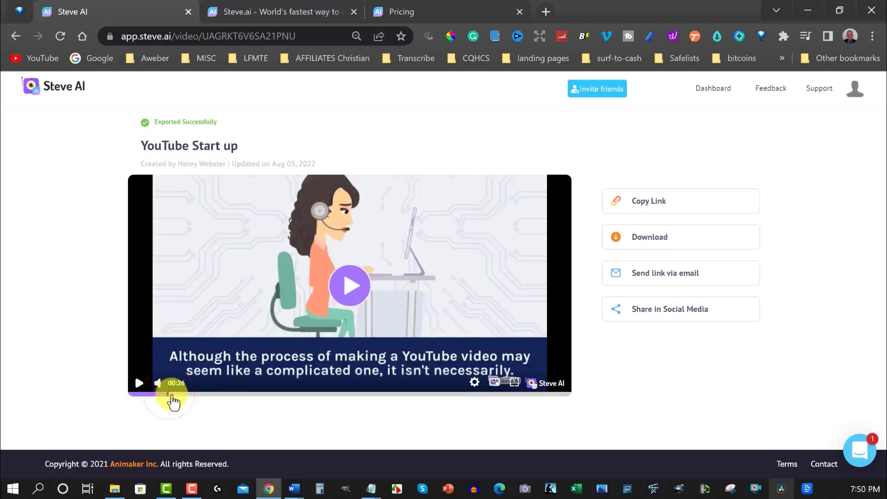
{"action": "left_click", "coordinate": [177, 395]}
{"action": "left_click", "coordinate": [205, 396]}
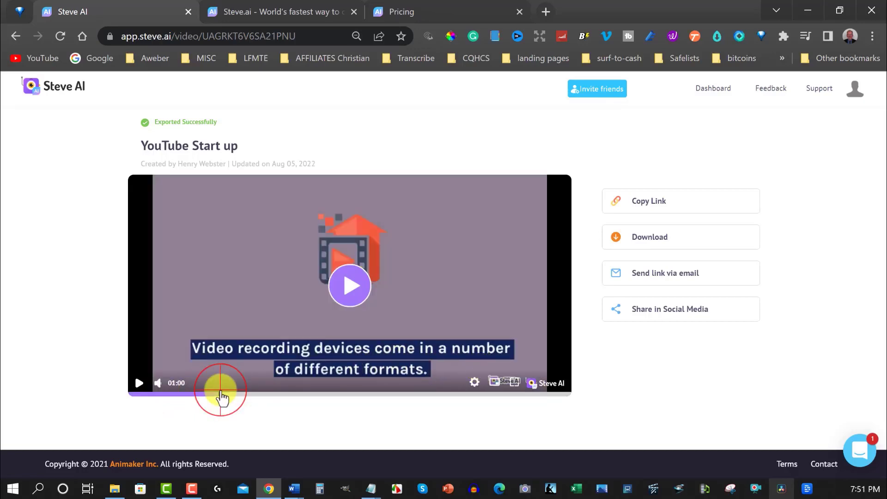
{"action": "left_click", "coordinate": [220, 395]}
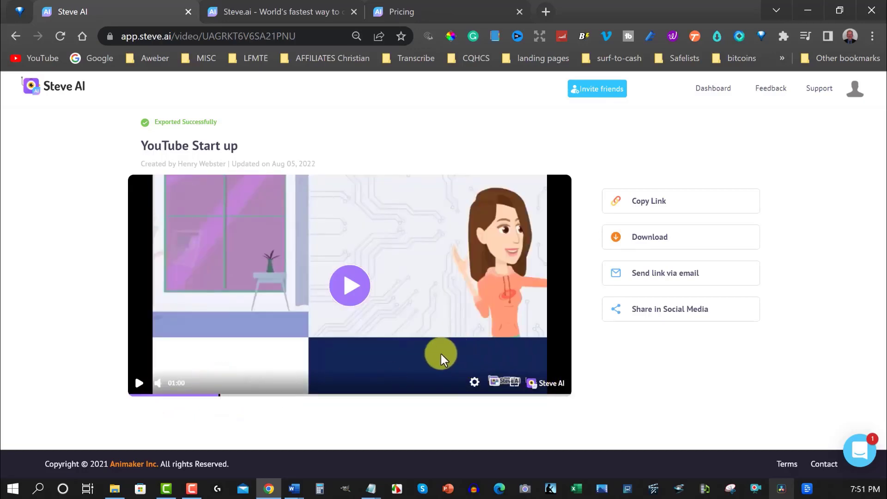
{"action": "left_click", "coordinate": [237, 395]}
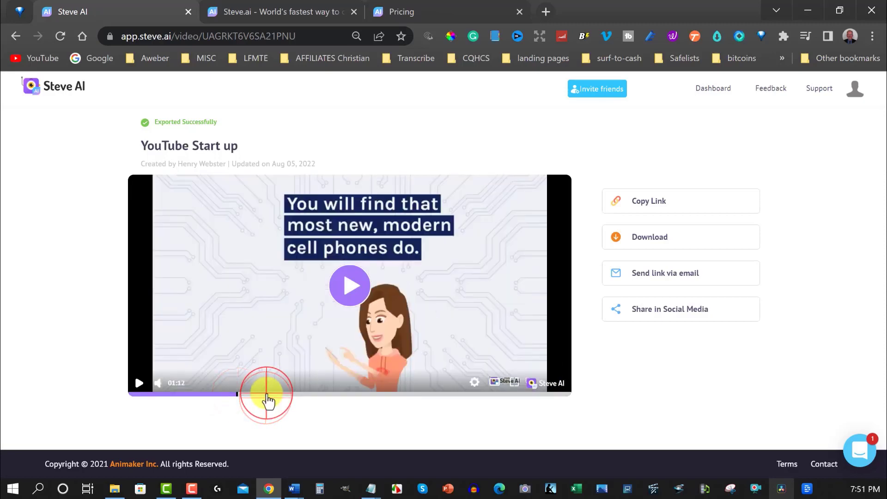
{"action": "left_click", "coordinate": [265, 395]}
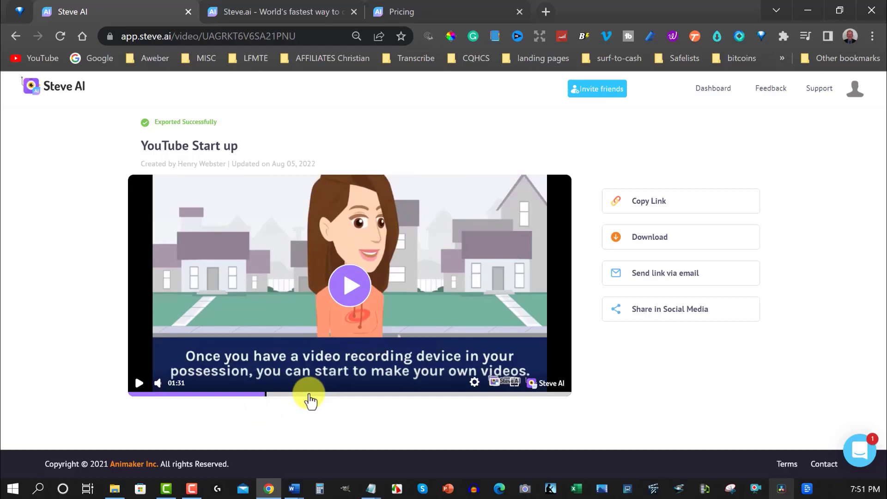
{"action": "left_click", "coordinate": [276, 18]}
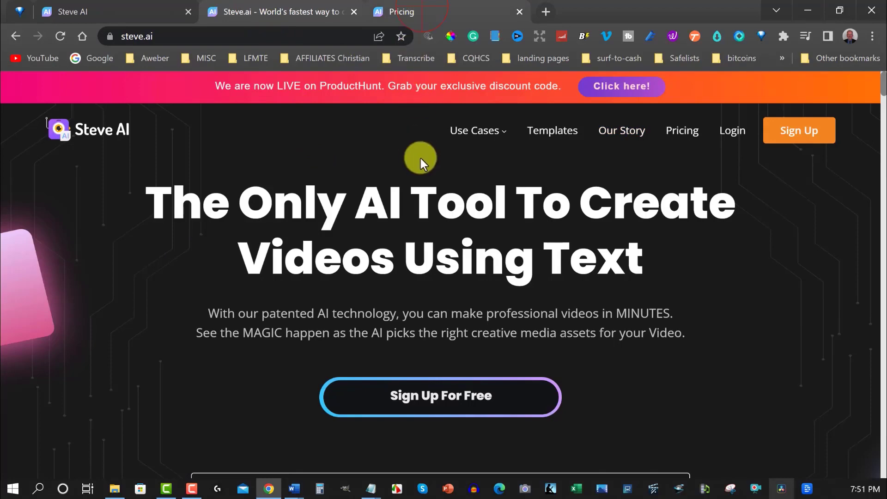
Open the Pricing page and highlight the plan features 'Everything in Basic, Plus' and '1080p'
{"action": "left_click", "coordinate": [434, 11]}
{"action": "scroll", "coordinate": [437, 200], "scroll_direction": "down", "scroll_amount": 4}
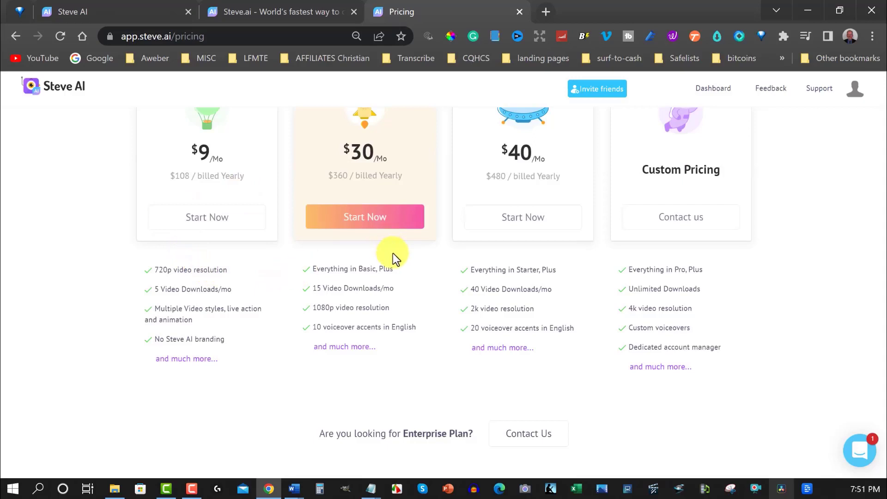
{"action": "left_click_drag", "start_coordinate": [396, 269], "coordinate": [309, 277]}
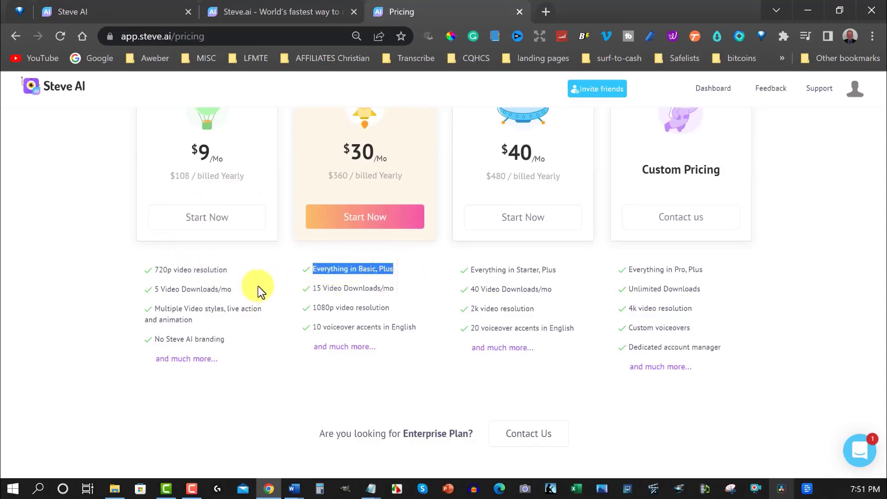
{"action": "left_click", "coordinate": [329, 309]}
{"action": "left_click_drag", "start_coordinate": [329, 309], "coordinate": [313, 307]}
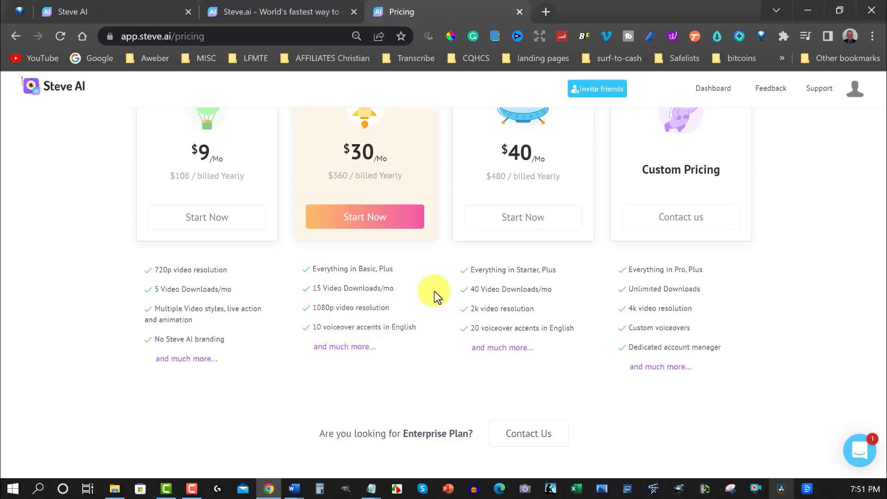
Scroll through the plan cards and comparison table to review the Basic, Starter, Pro and Enterprise features
{"action": "scroll", "coordinate": [434, 291], "scroll_direction": "down", "scroll_amount": 6}
{"action": "scroll", "coordinate": [434, 291], "scroll_direction": "down", "scroll_amount": 5}
{"action": "scroll", "coordinate": [434, 291], "scroll_direction": "down", "scroll_amount": 8}
{"action": "scroll", "coordinate": [434, 291], "scroll_direction": "up", "scroll_amount": 15}
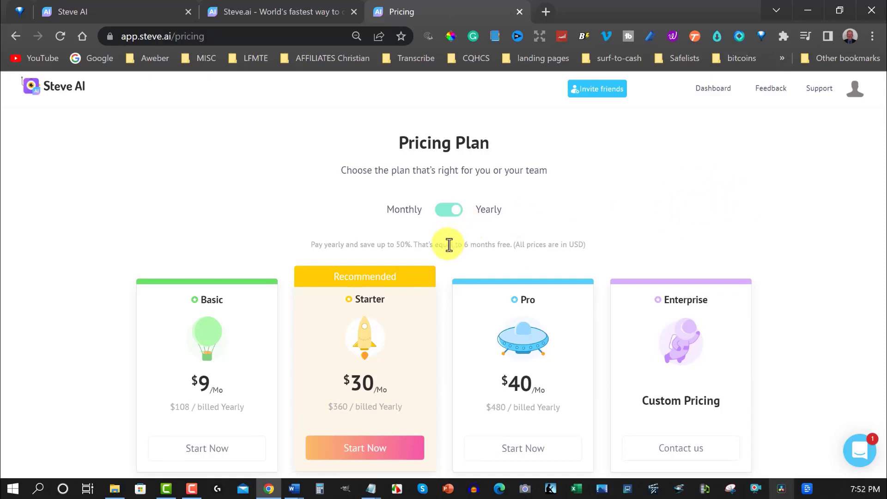
{"action": "scroll", "coordinate": [448, 245], "scroll_direction": "down", "scroll_amount": 2}
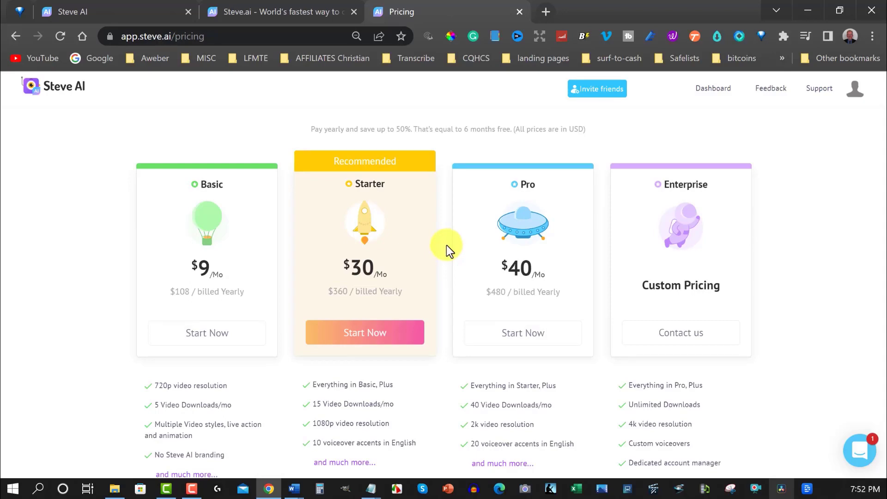
{"action": "scroll", "coordinate": [447, 244], "scroll_direction": "down", "scroll_amount": 4}
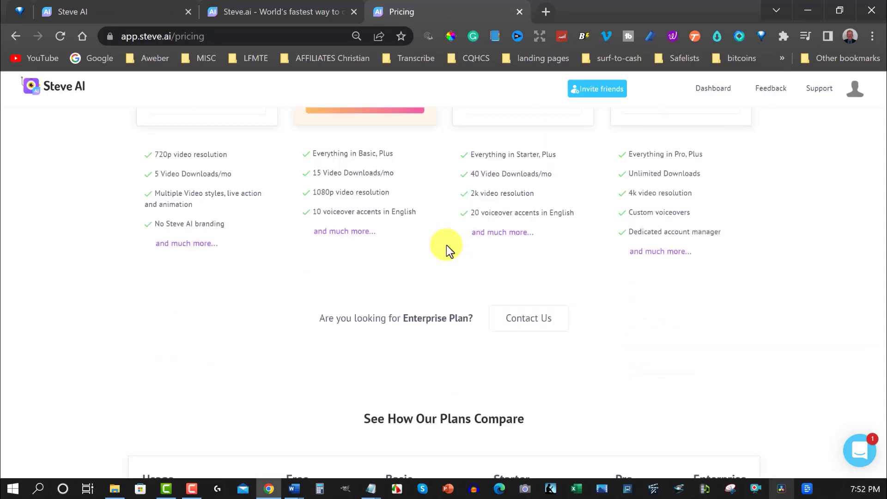